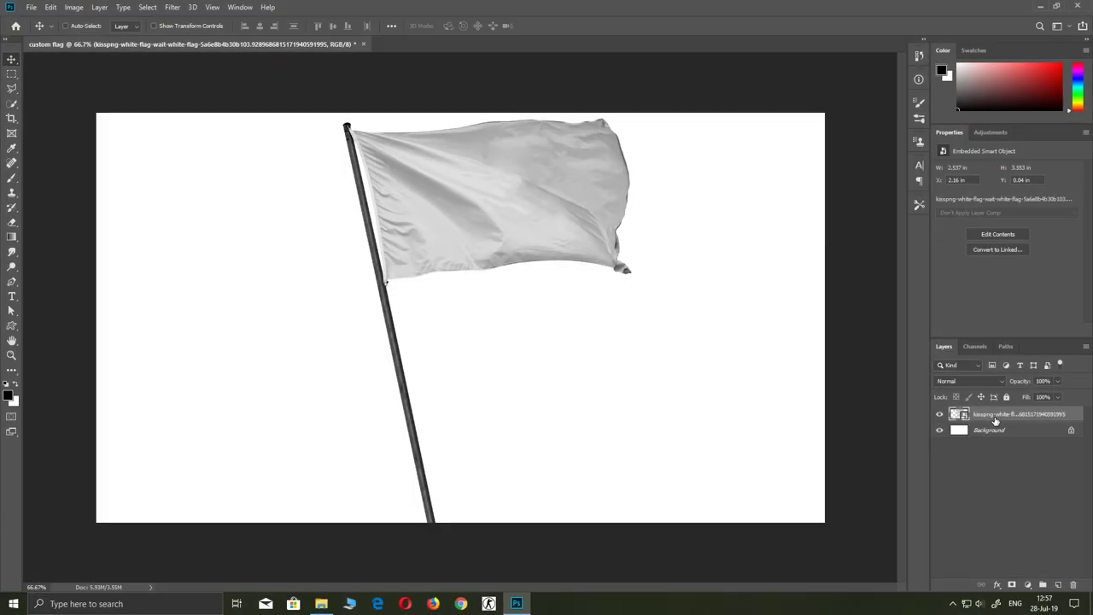
Step: Duplicate the flag layer into a new document named Untitled-1
{"action": "right_click", "coordinate": [1012, 415]}
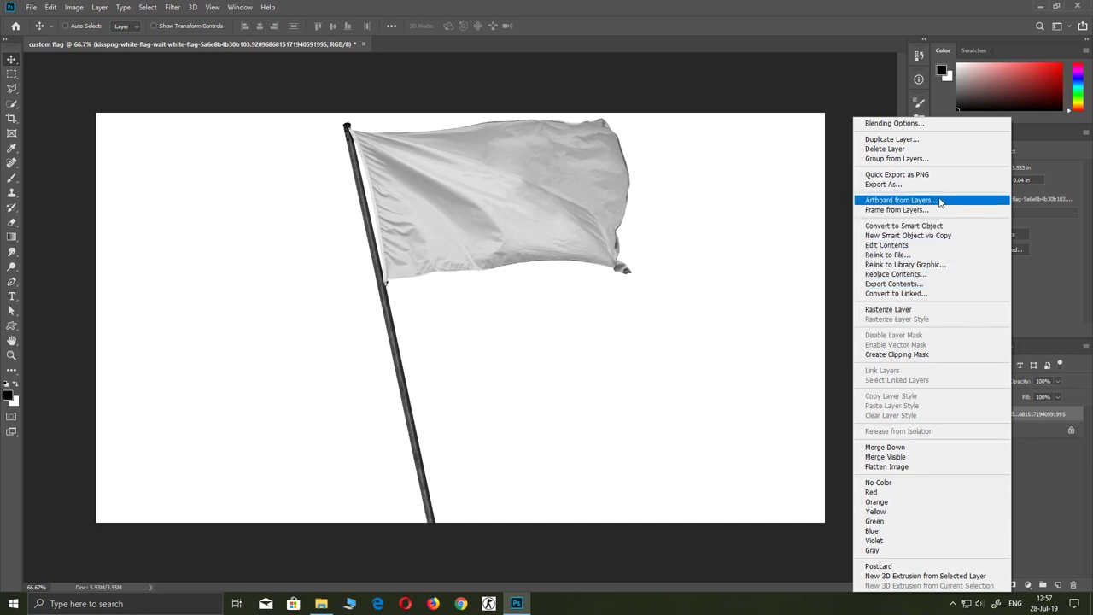
{"action": "left_click", "coordinate": [904, 141]}
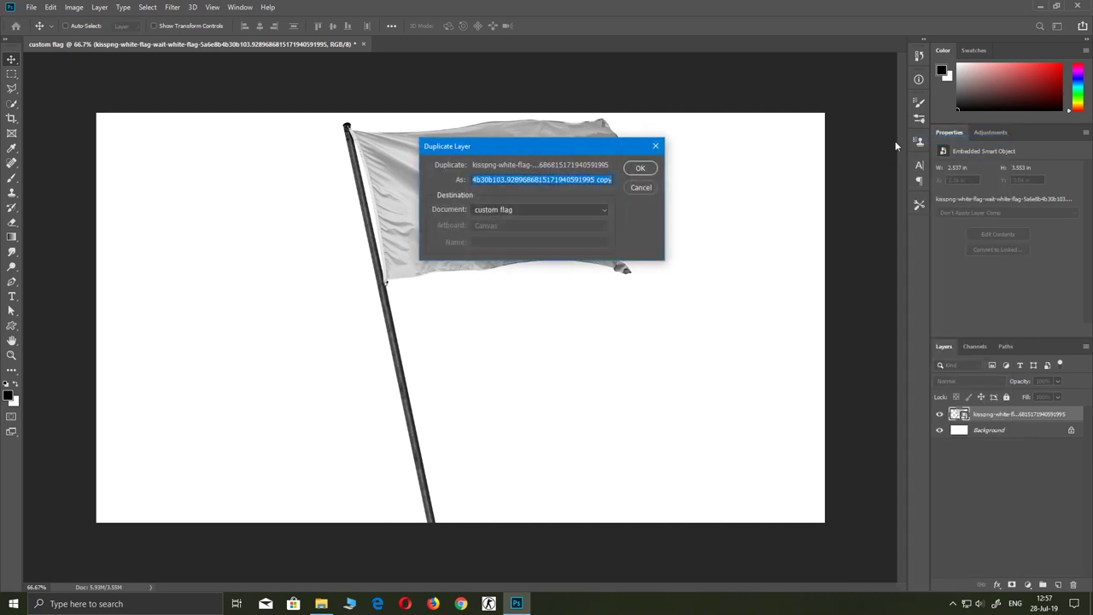
{"action": "left_click", "coordinate": [510, 211]}
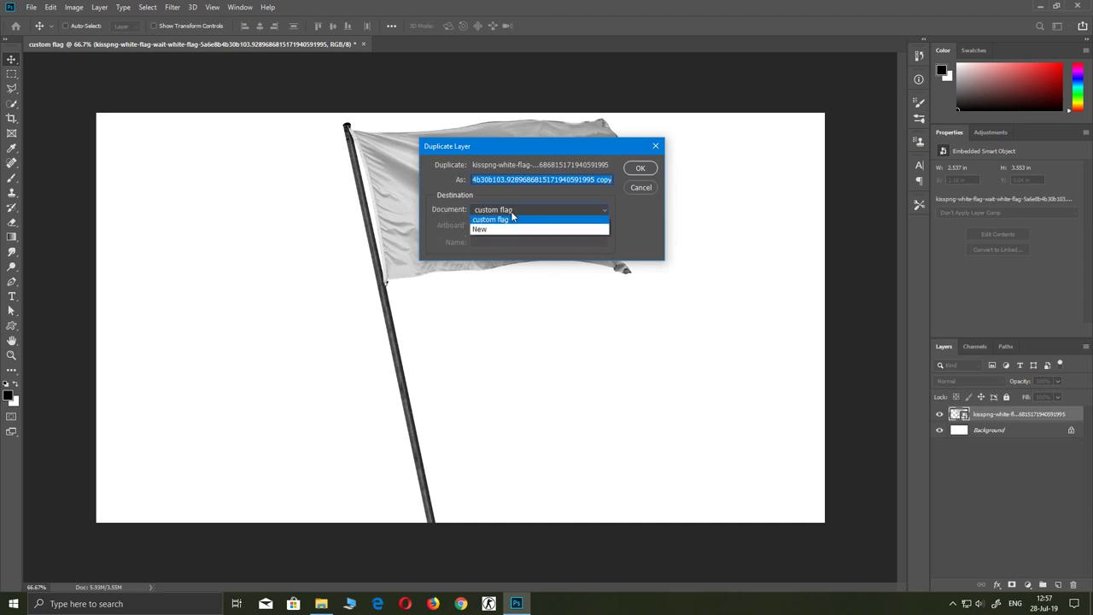
{"action": "left_click", "coordinate": [497, 229]}
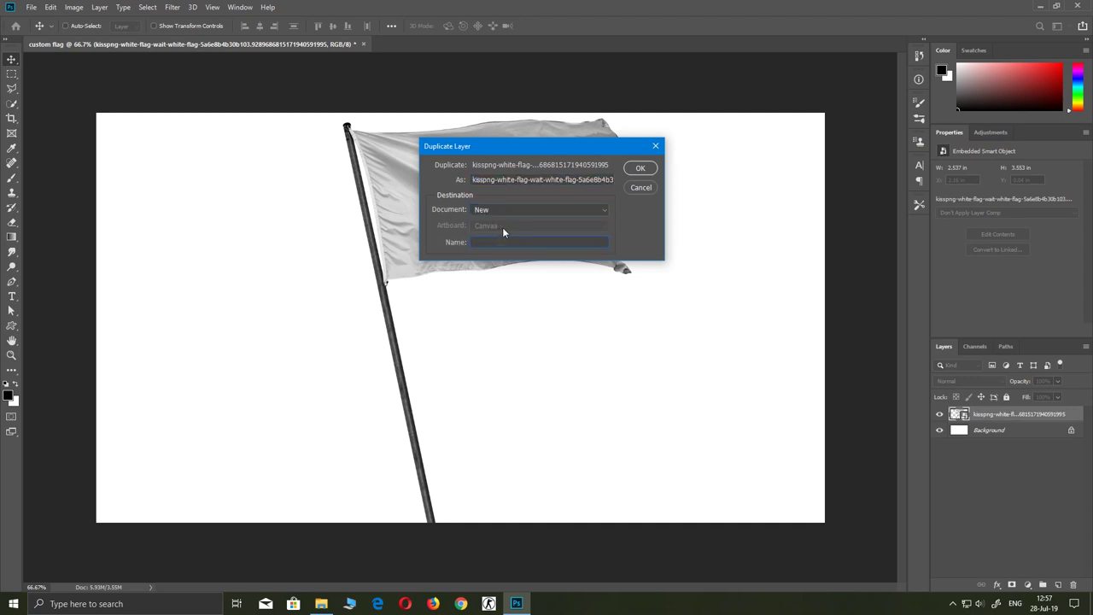
{"action": "left_click", "coordinate": [642, 168]}
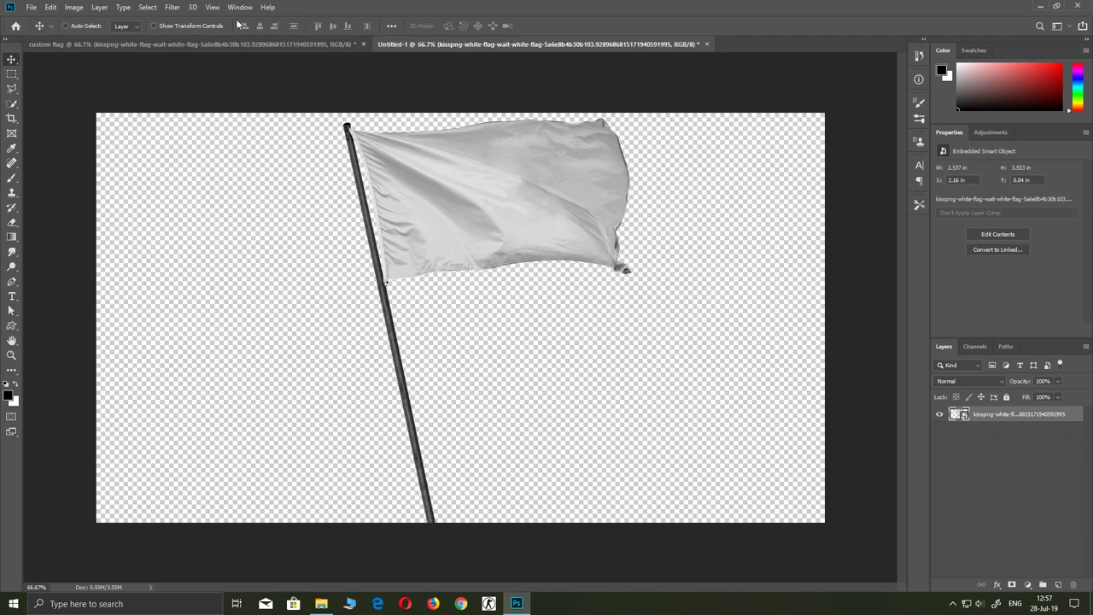
Step: Apply a 2.0-pixel Gaussian Blur smart filter to the copied flag in Untitled-1
{"action": "left_click", "coordinate": [172, 8]}
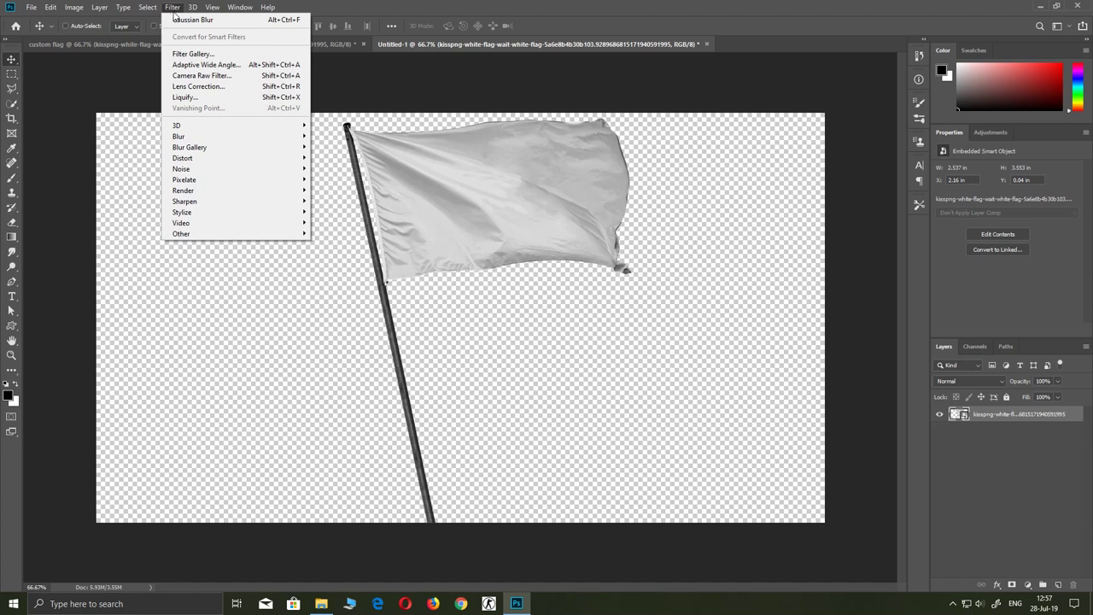
{"action": "mouse_move", "coordinate": [178, 137]}
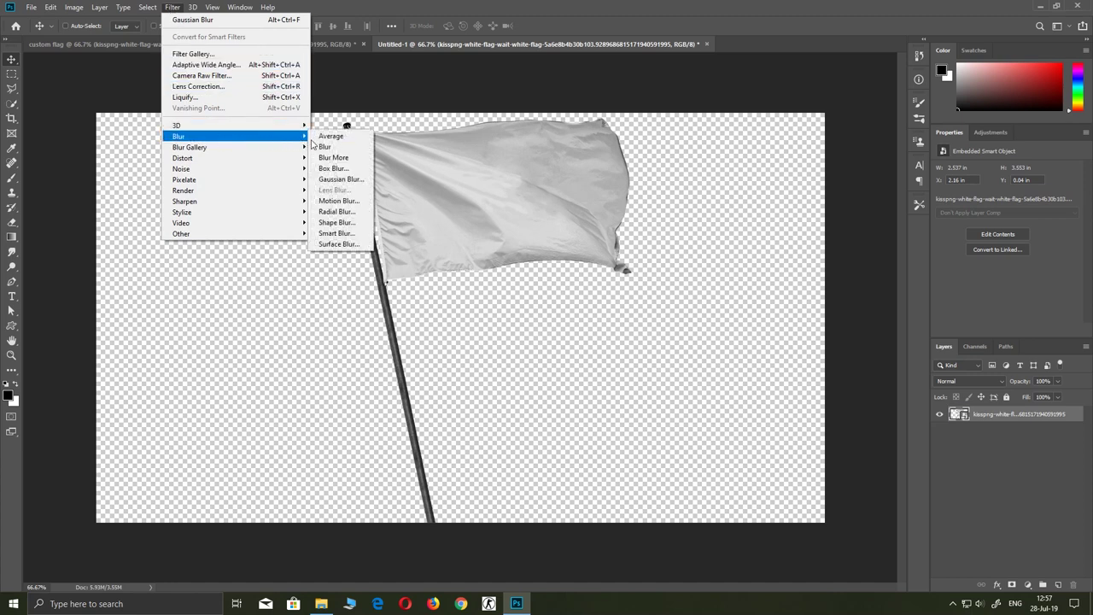
{"action": "left_click", "coordinate": [336, 180]}
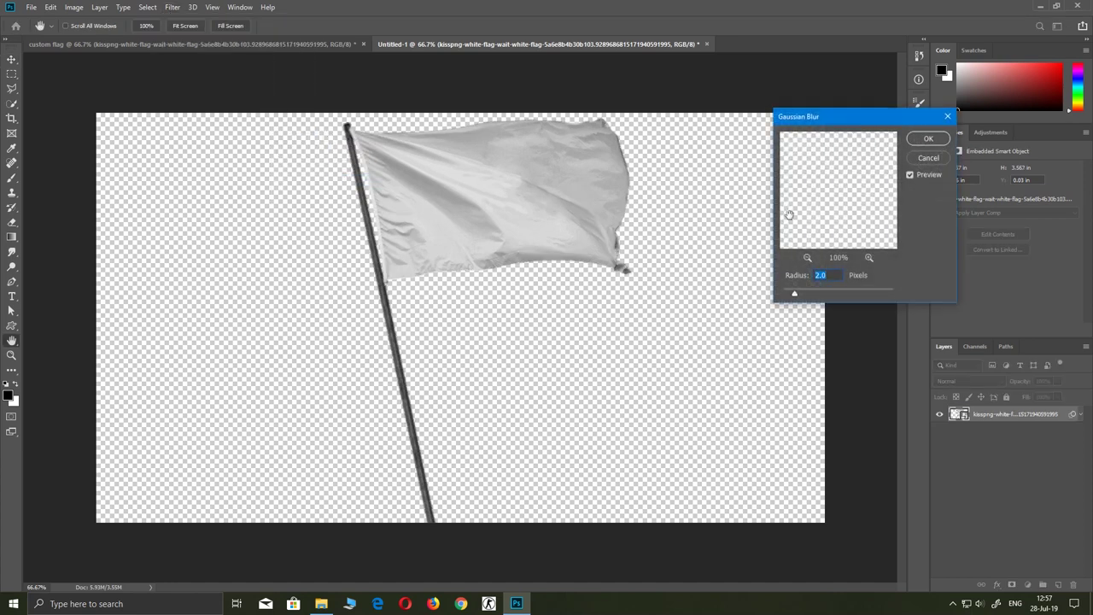
{"action": "left_click", "coordinate": [931, 139]}
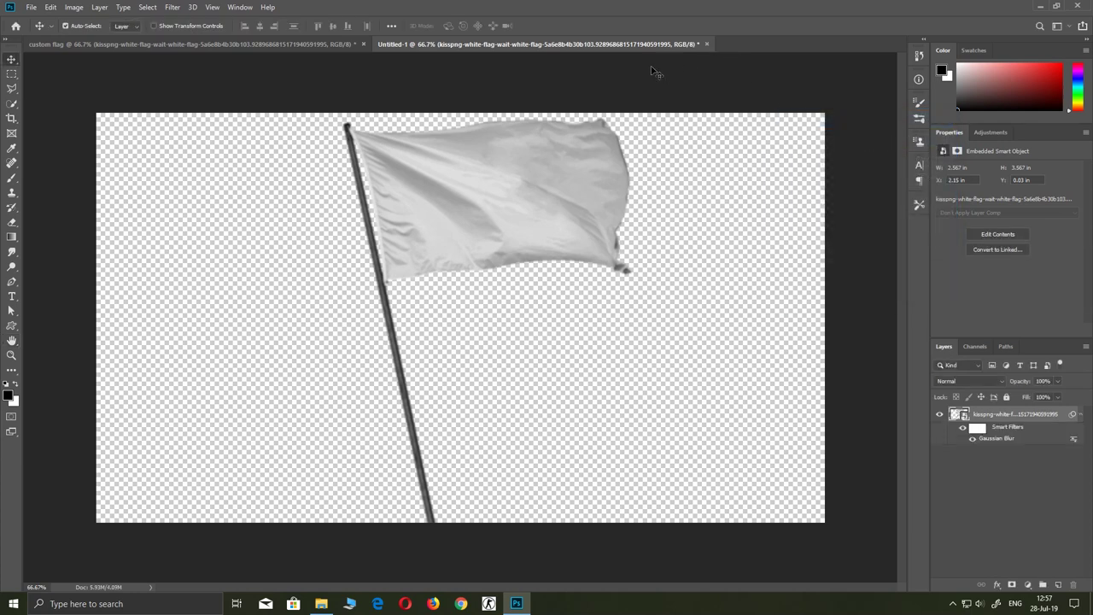
Step: Save the blurred flag as displace map.psd on the Desktop, then close that document
{"action": "key", "text": "ctrl+s"}
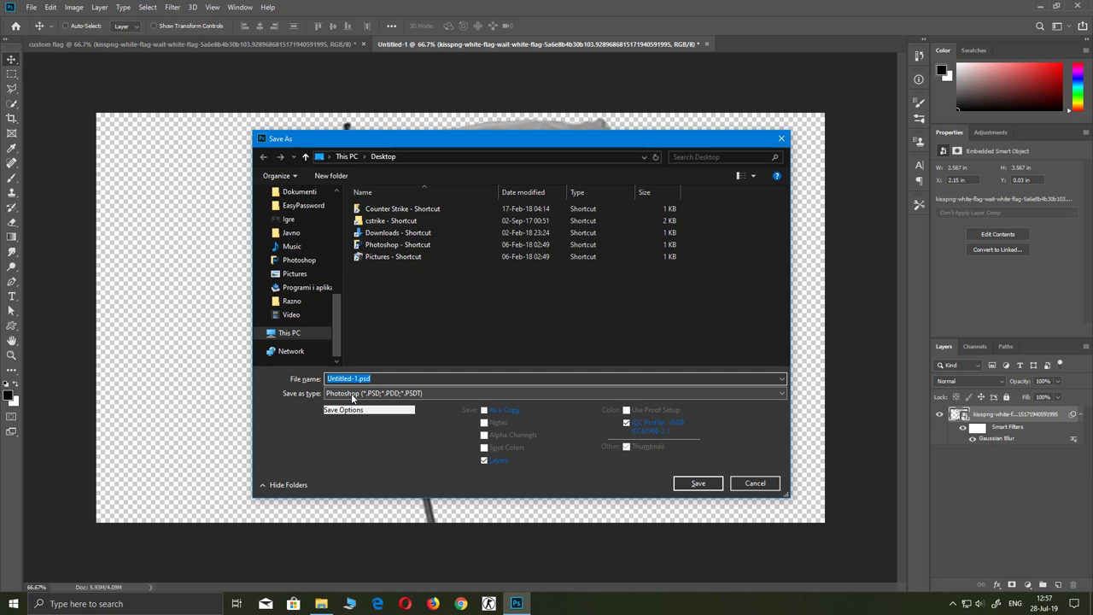
{"action": "type", "text": "d"}
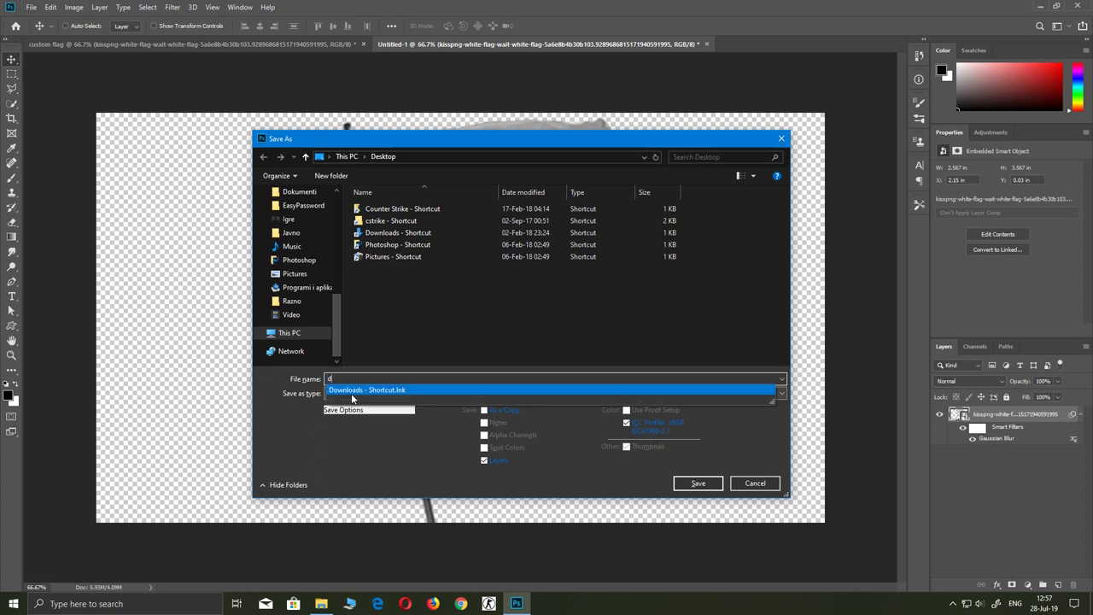
{"action": "type", "text": "isplace map"}
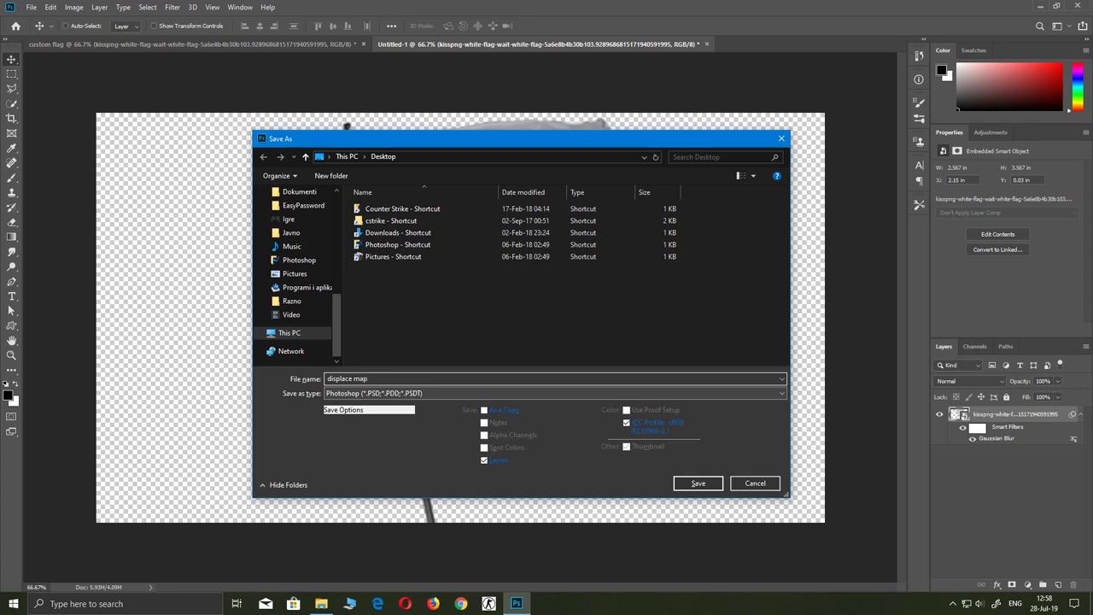
{"action": "left_click", "coordinate": [696, 484]}
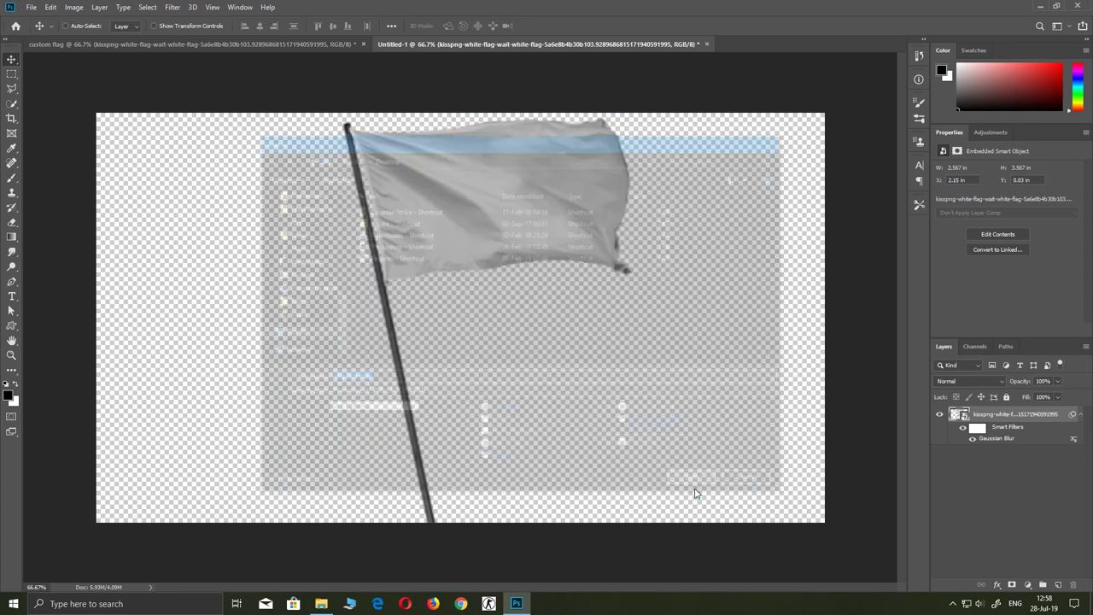
{"action": "left_click", "coordinate": [677, 171]}
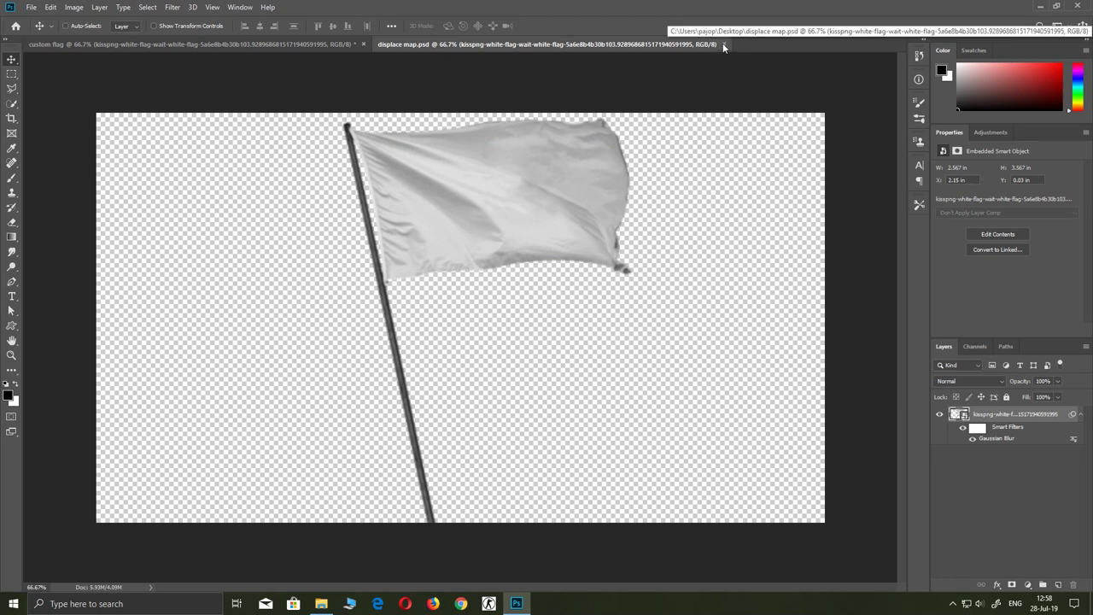
{"action": "left_click", "coordinate": [722, 44]}
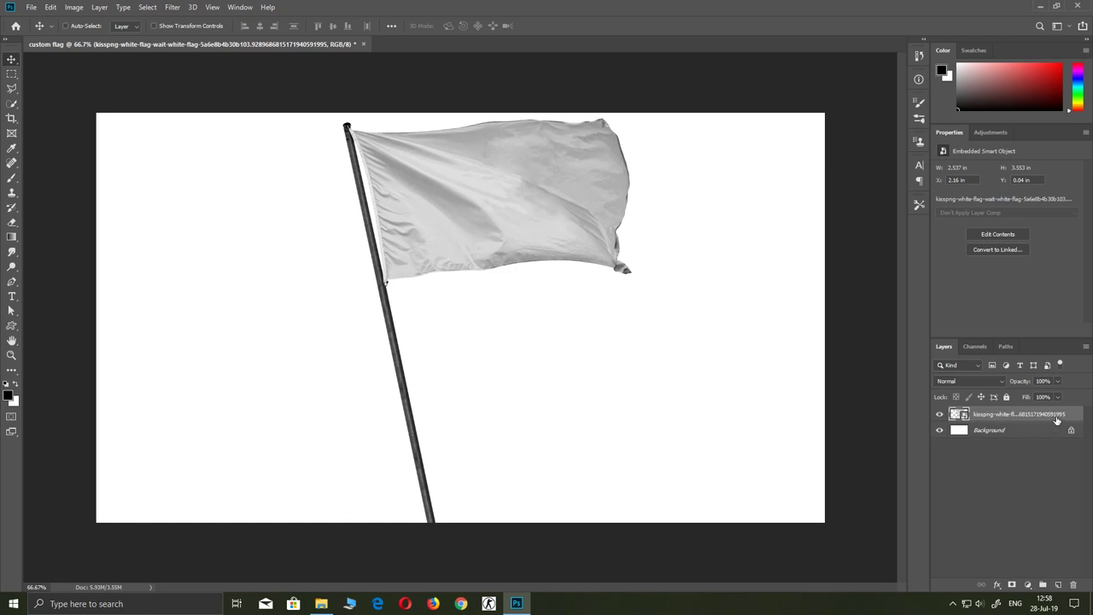
Step: Duplicate the flag layer, hide the copy, and reselect the original flag layer
{"action": "left_click_drag", "start_coordinate": [1056, 414], "coordinate": [1058, 584]}
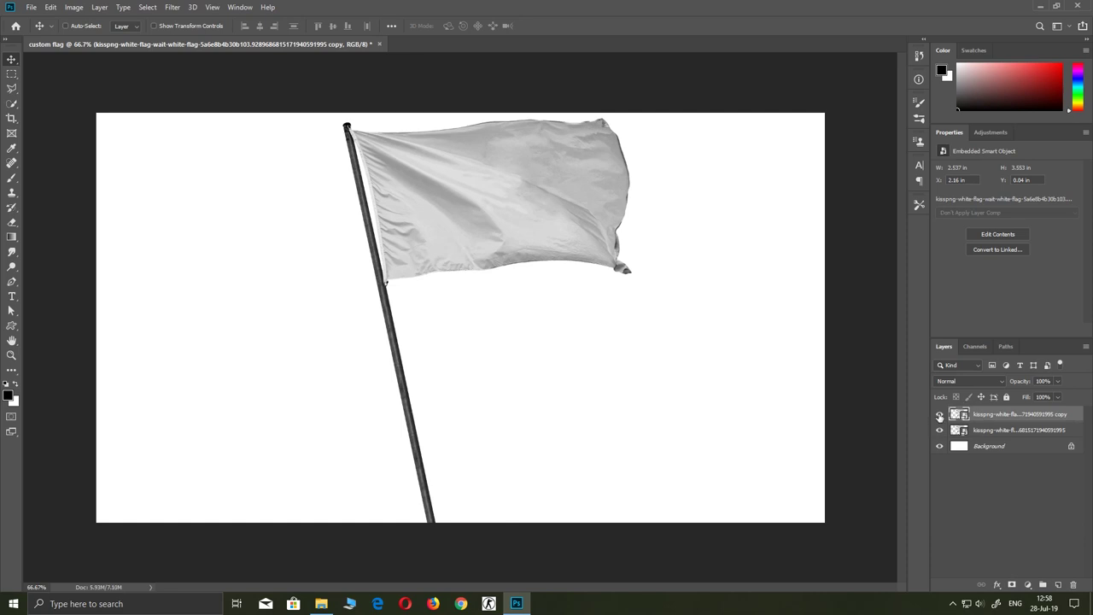
{"action": "left_click", "coordinate": [939, 415]}
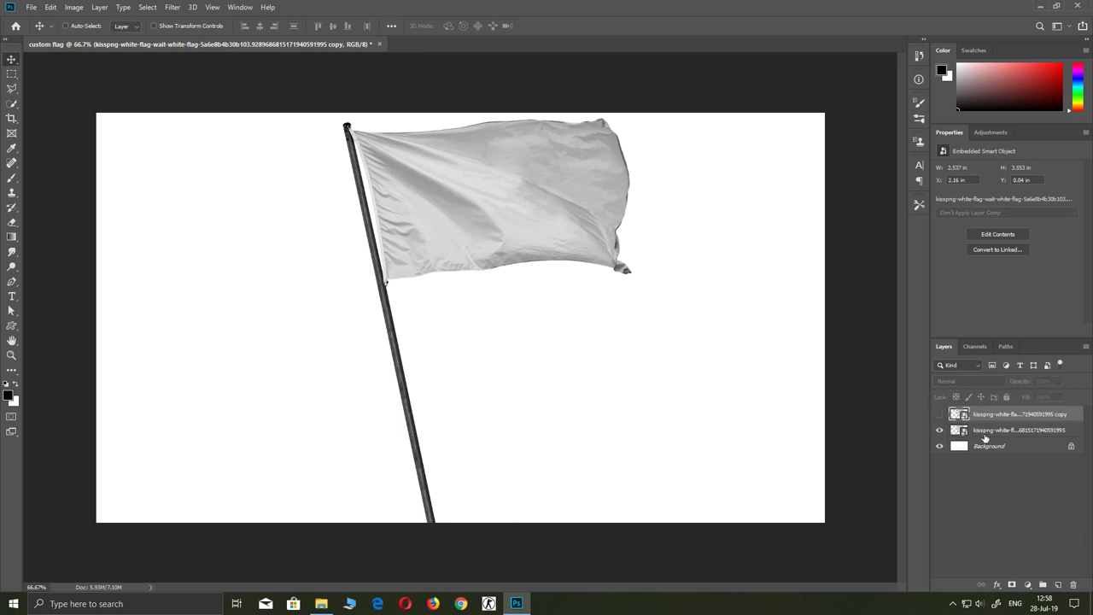
{"action": "left_click", "coordinate": [991, 440]}
Step: Add a red (ff0707) Solid Color fill layer clipped to the flag layer
{"action": "left_click", "coordinate": [1027, 584]}
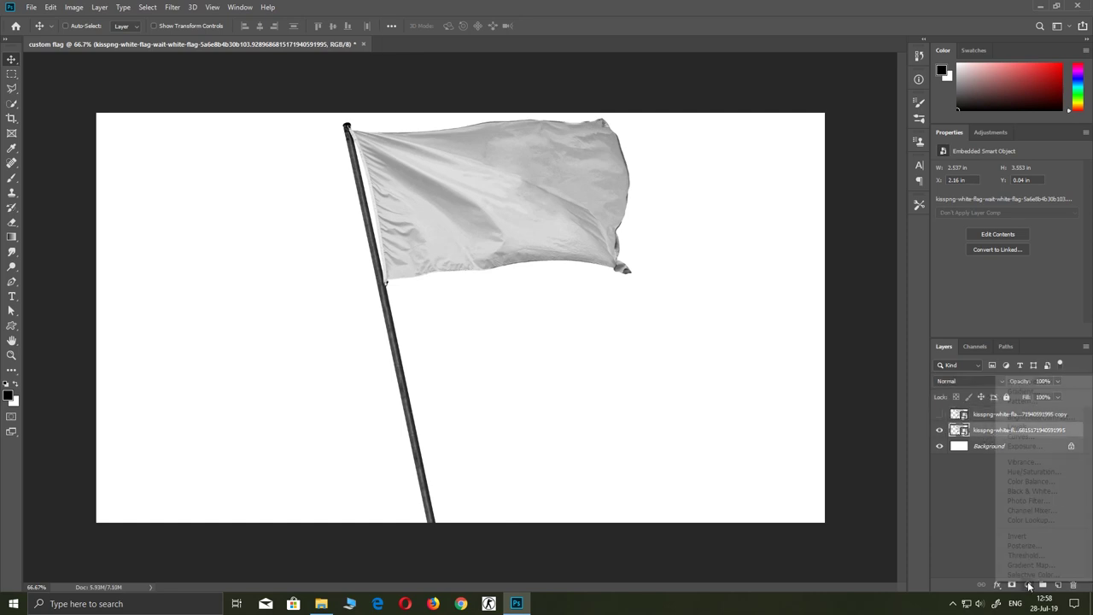
{"action": "left_click", "coordinate": [1029, 385]}
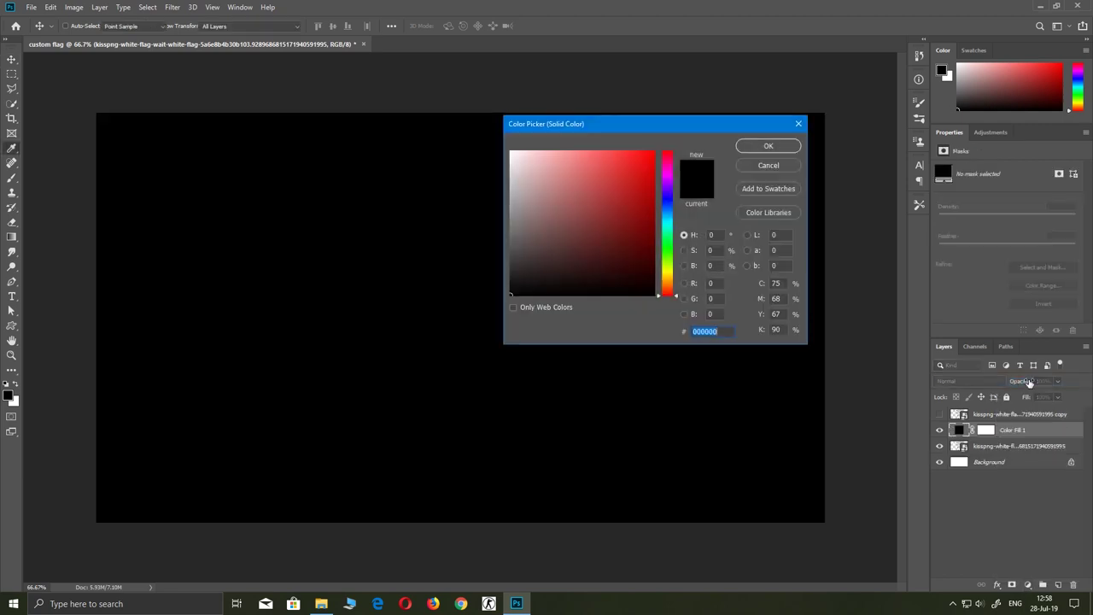
{"action": "left_click_drag", "start_coordinate": [632, 164], "coordinate": [654, 125]}
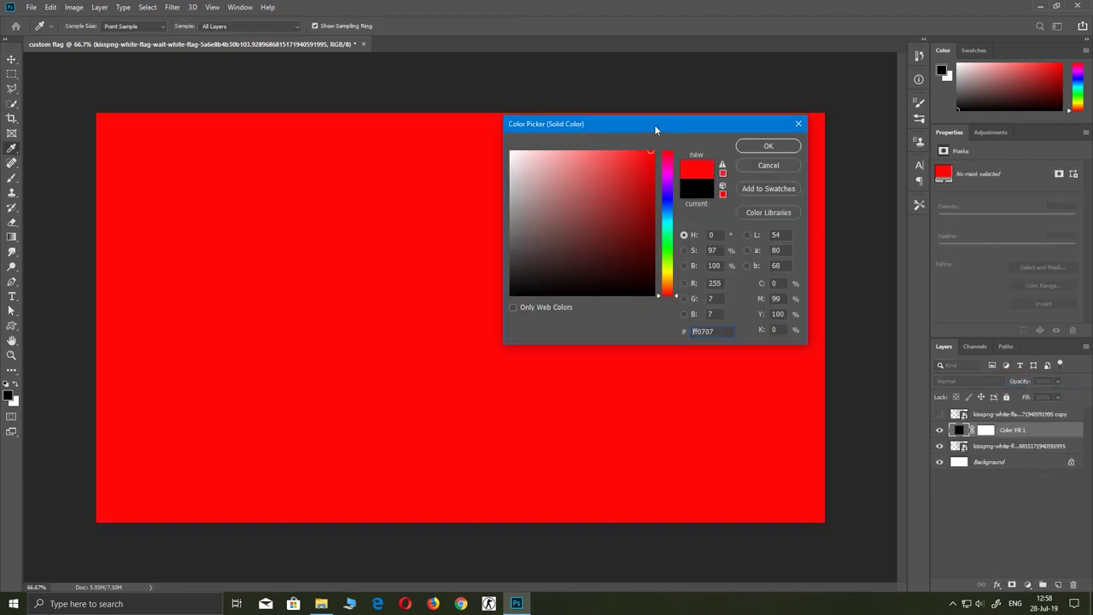
{"action": "left_click", "coordinate": [768, 146]}
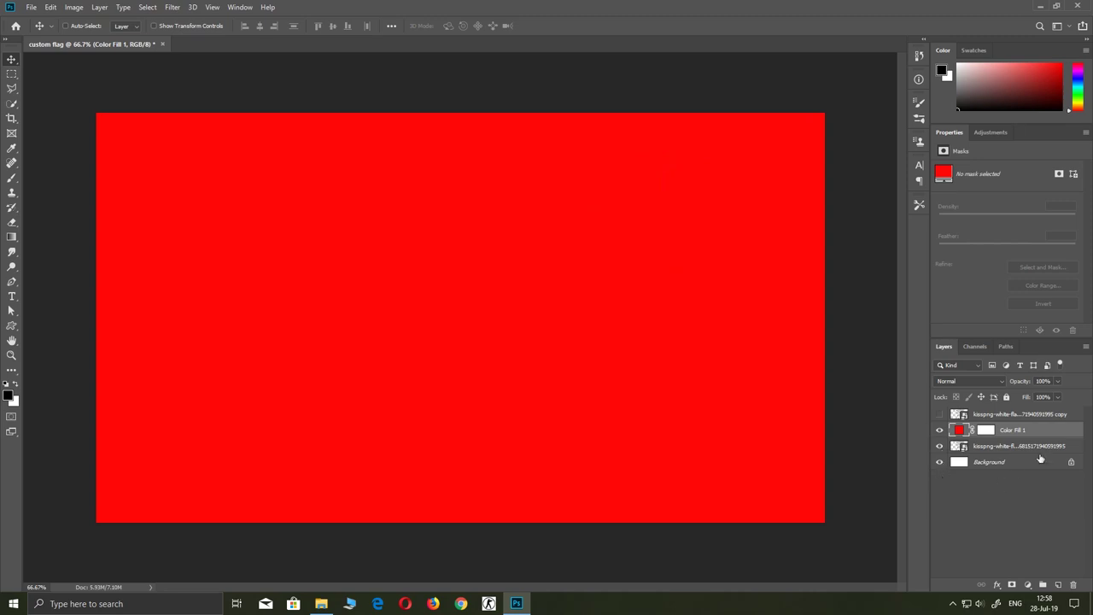
{"action": "right_click", "coordinate": [1052, 430]}
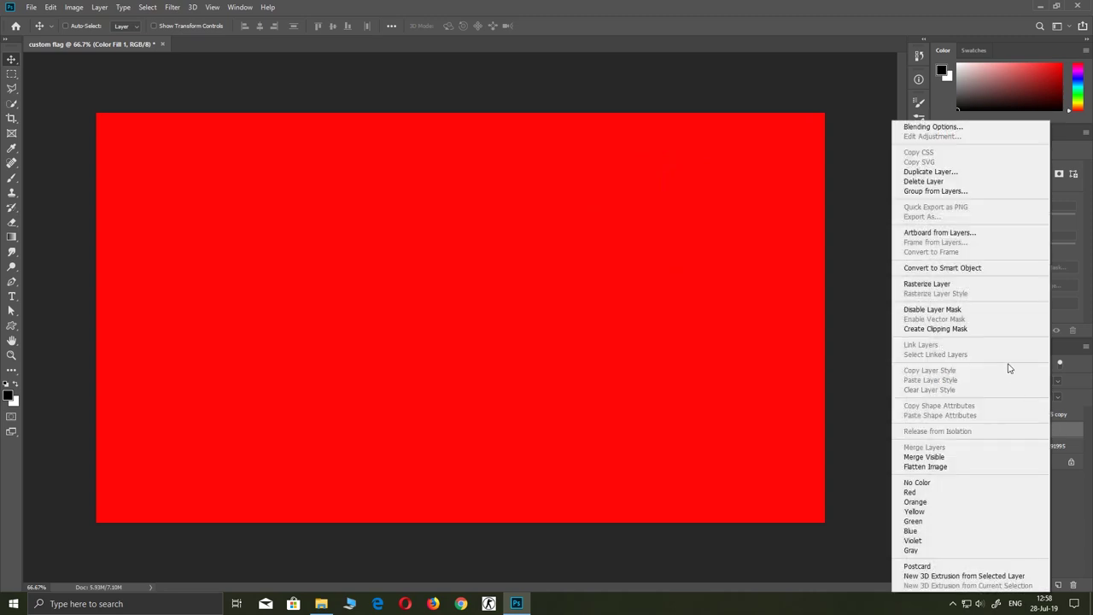
{"action": "left_click", "coordinate": [959, 332]}
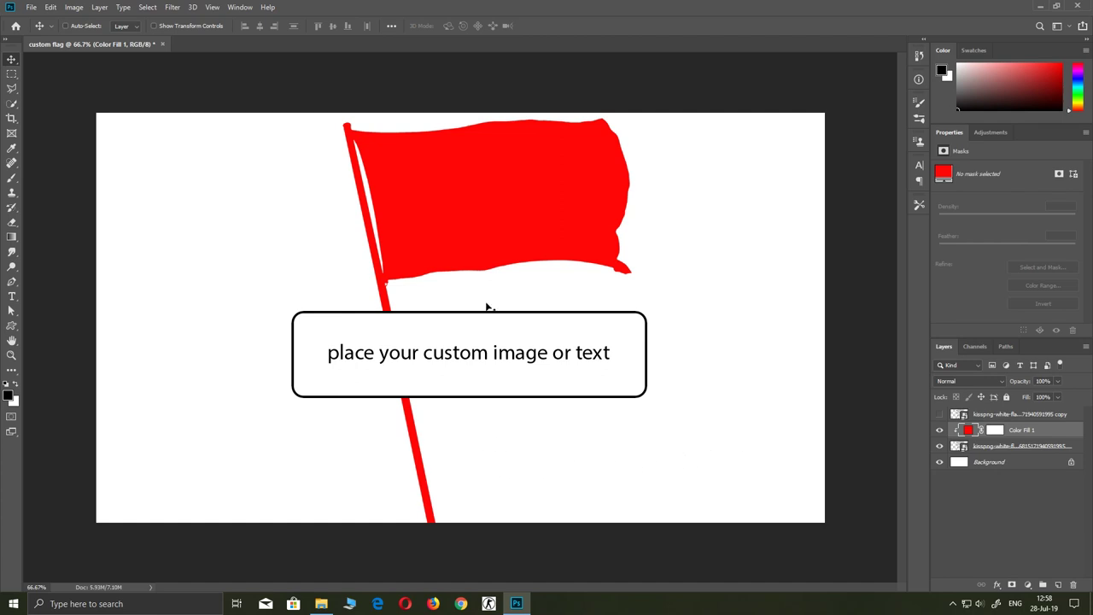
Step: Add white MARS text at 48.68 pt, centre it on the flag, and commit
{"action": "key", "text": "t"}
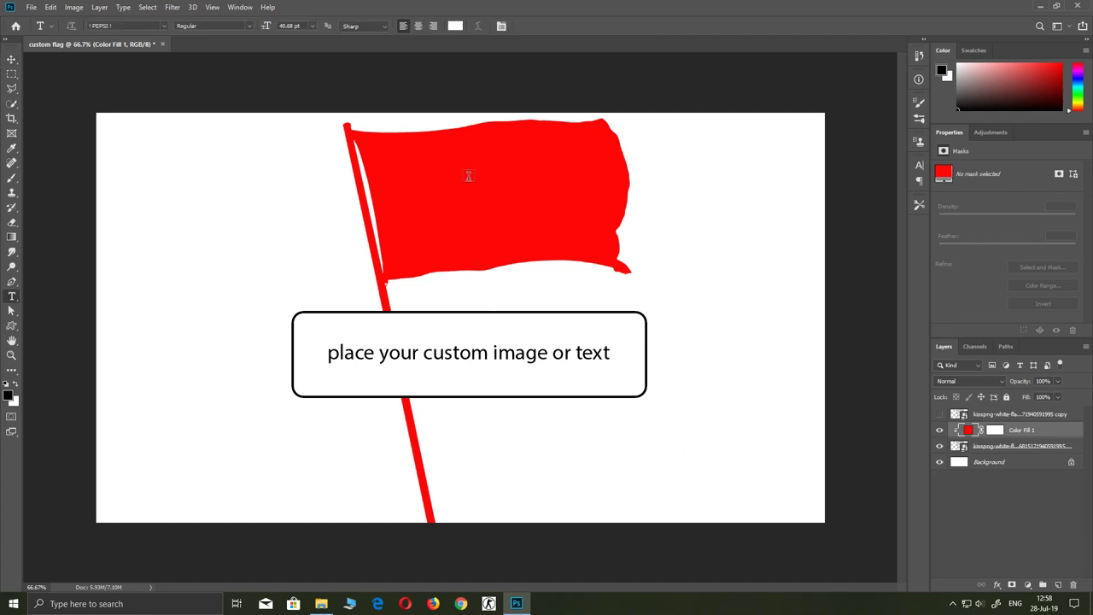
{"action": "left_click", "coordinate": [475, 195]}
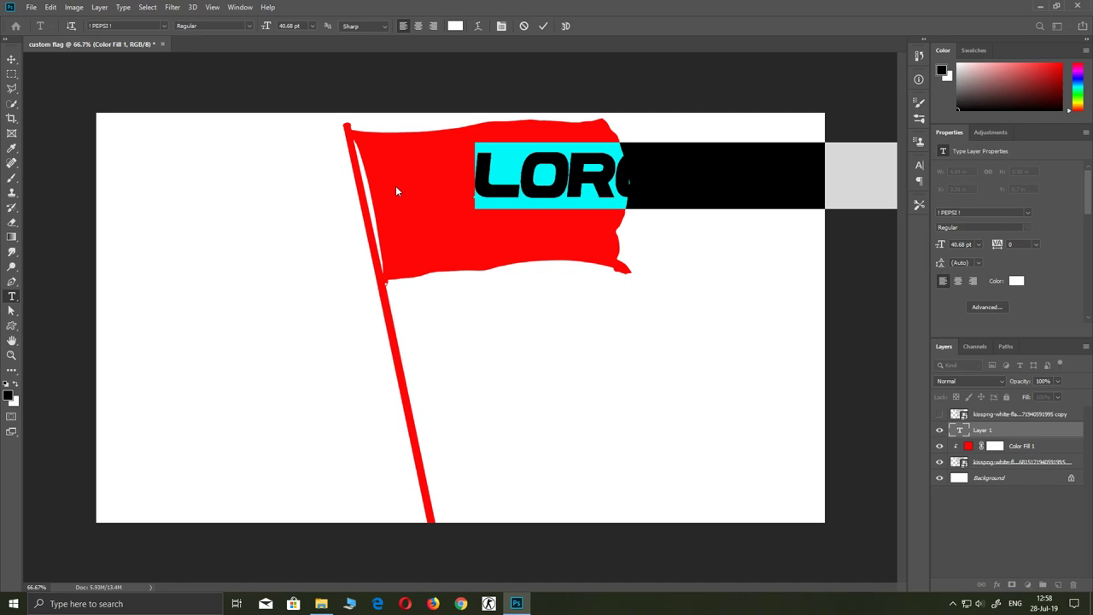
{"action": "type", "text": "MAR"}
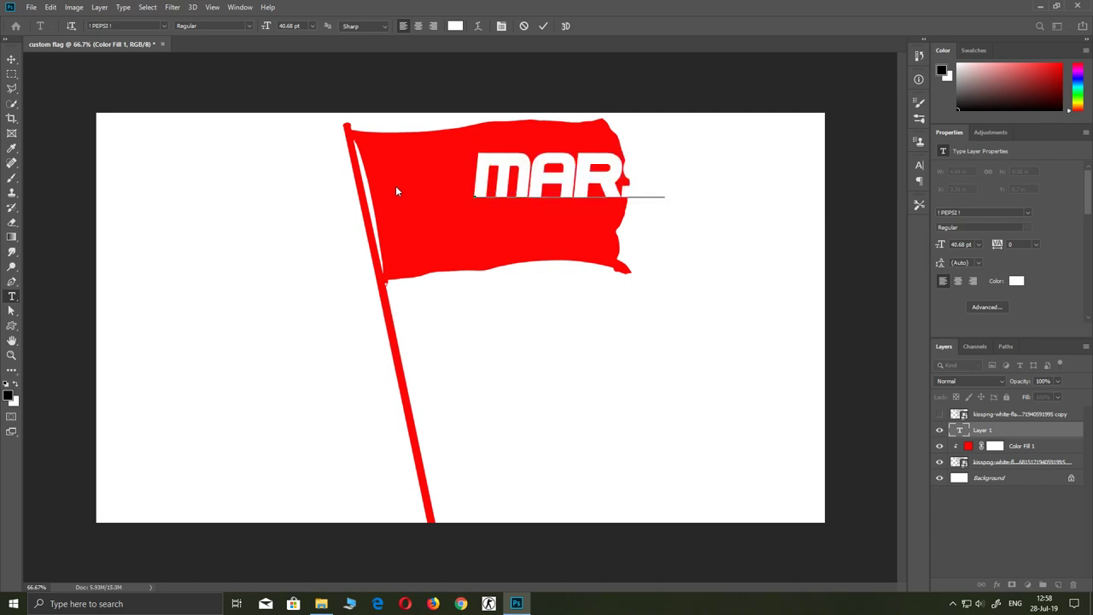
{"action": "key", "text": "ctrl+a"}
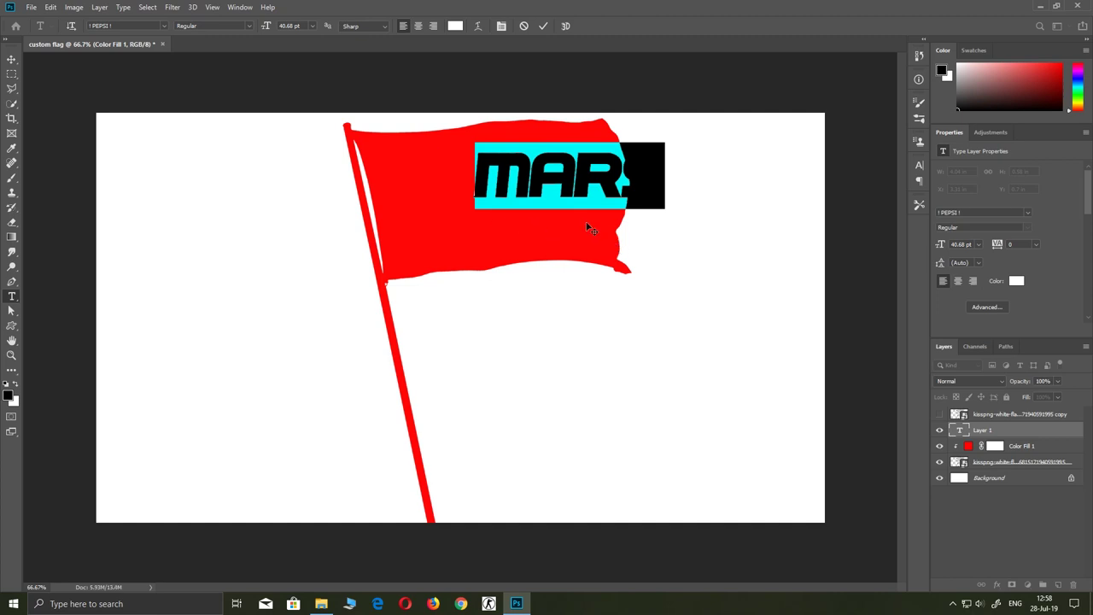
{"action": "left_click_drag", "start_coordinate": [598, 232], "coordinate": [511, 234]}
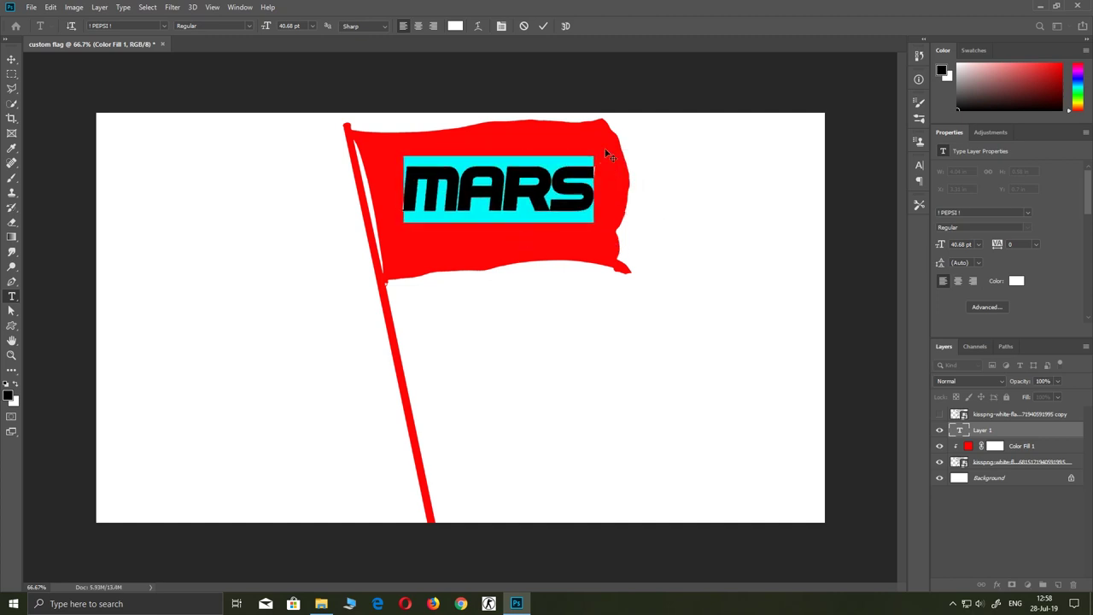
{"action": "left_click_drag", "start_coordinate": [265, 27], "coordinate": [272, 28]}
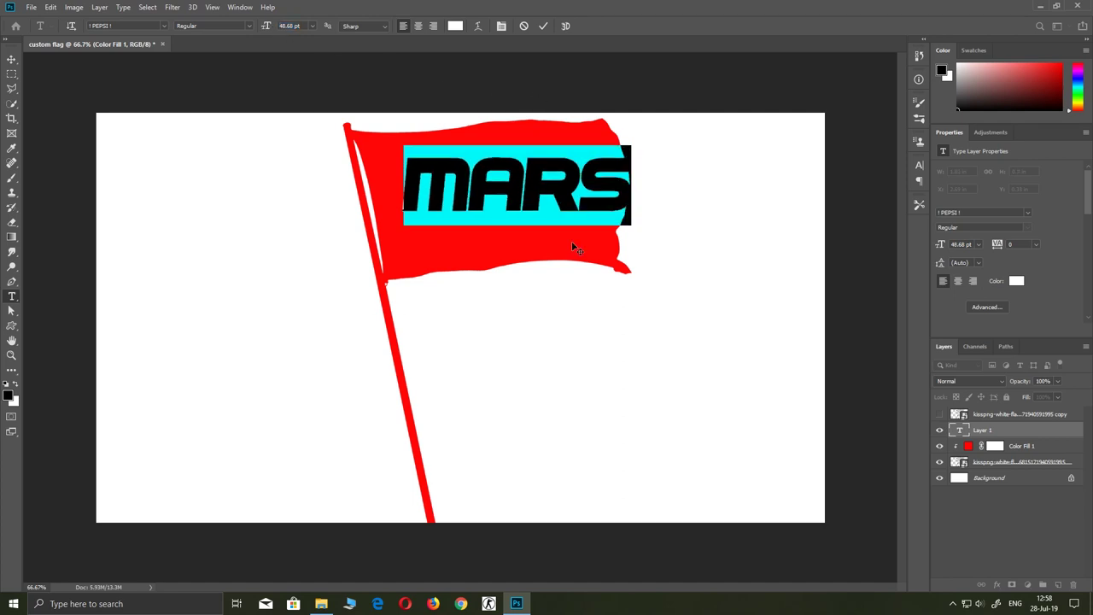
{"action": "mouse_move", "coordinate": [572, 240]}
{"action": "left_mouse_down"}
{"action": "mouse_move", "coordinate": [548, 240]}
{"action": "mouse_move", "coordinate": [560, 243]}
{"action": "left_mouse_up"}
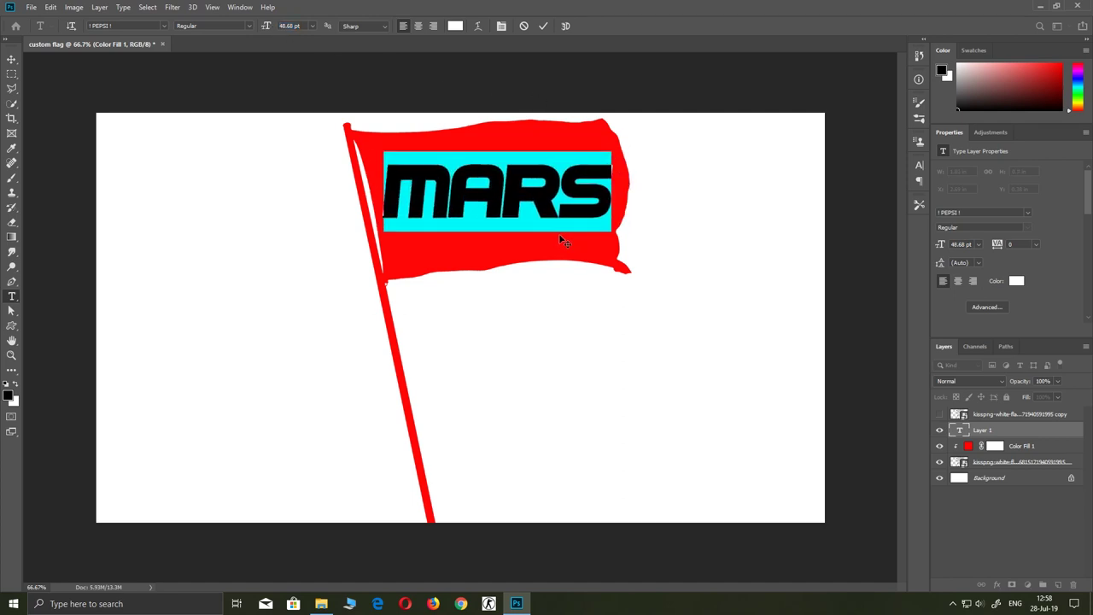
{"action": "left_click", "coordinate": [543, 26]}
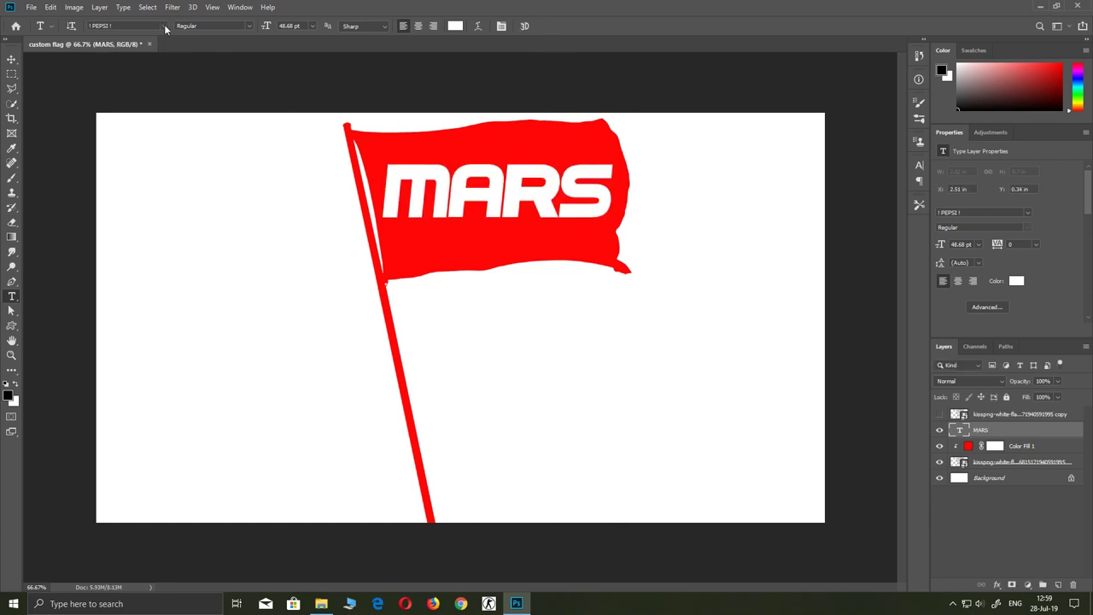
Step: Rotate the MARS text about −4.32° to match the flag's tilt and nudge it right
{"action": "left_click", "coordinate": [11, 59]}
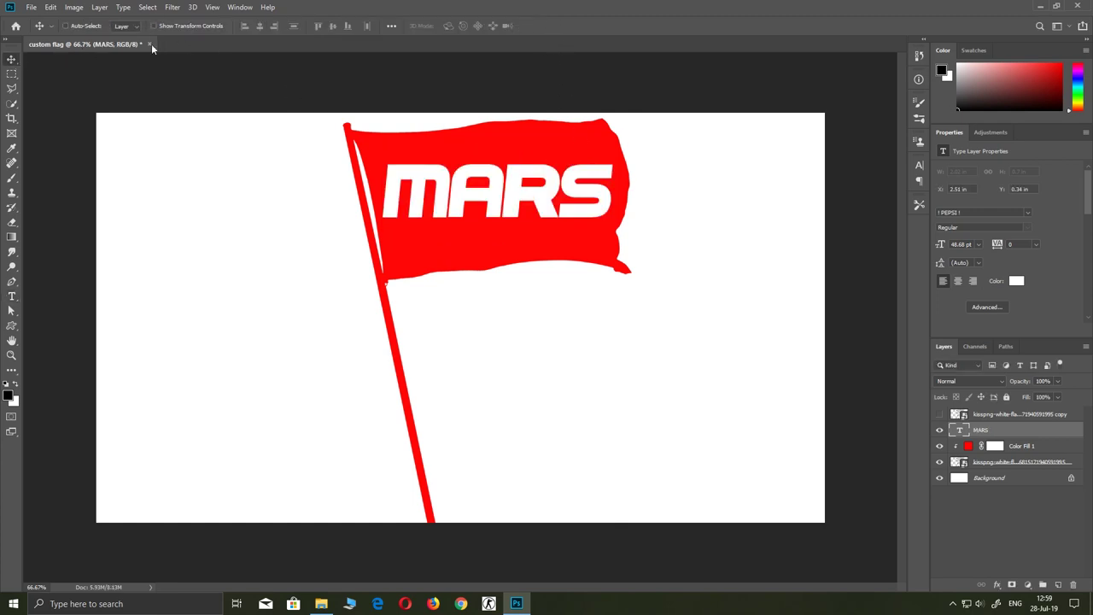
{"action": "left_click", "coordinate": [195, 27]}
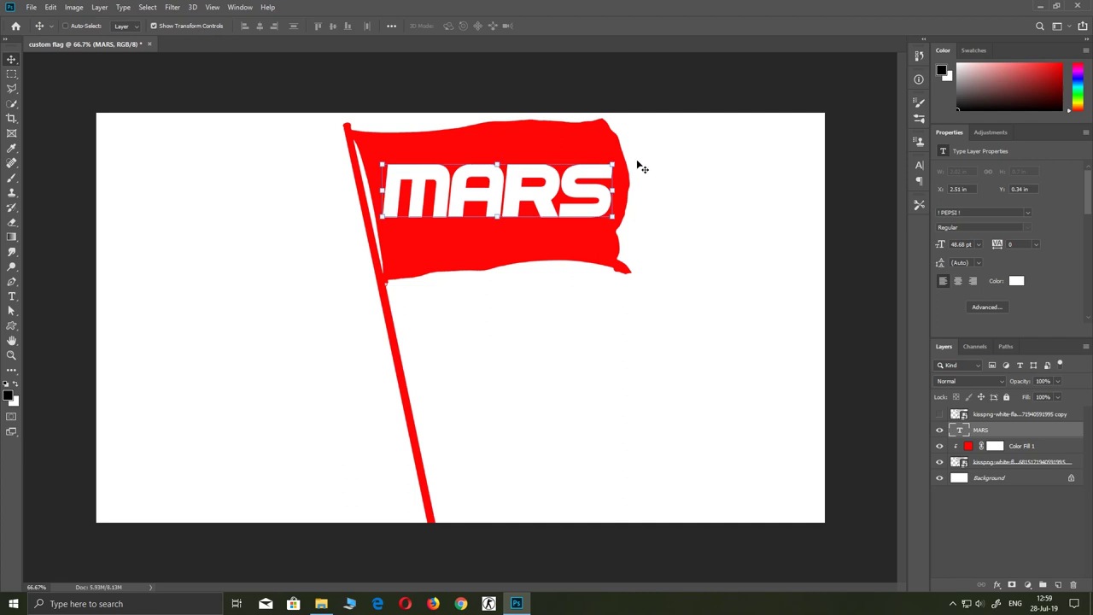
{"action": "left_click_drag", "start_coordinate": [620, 156], "coordinate": [620, 146]}
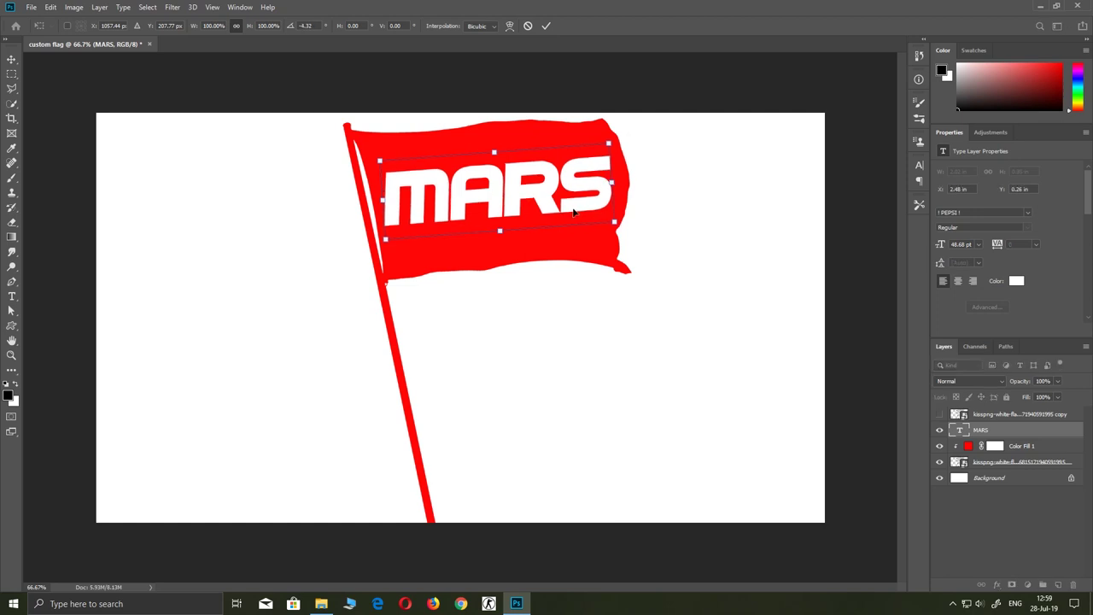
{"action": "left_click_drag", "start_coordinate": [574, 212], "coordinate": [577, 212]}
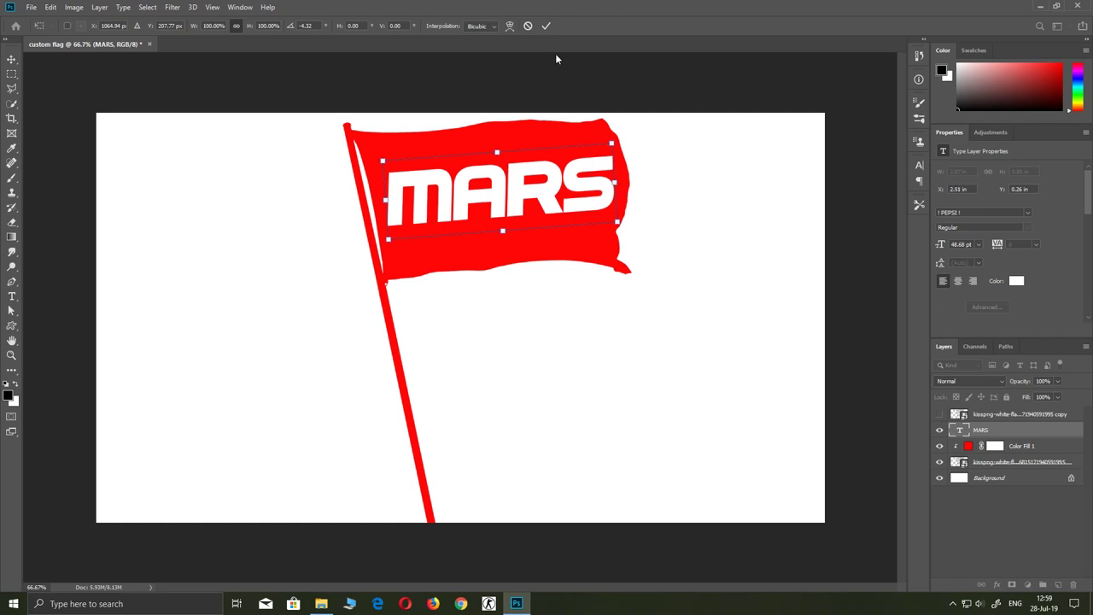
{"action": "left_click", "coordinate": [546, 27]}
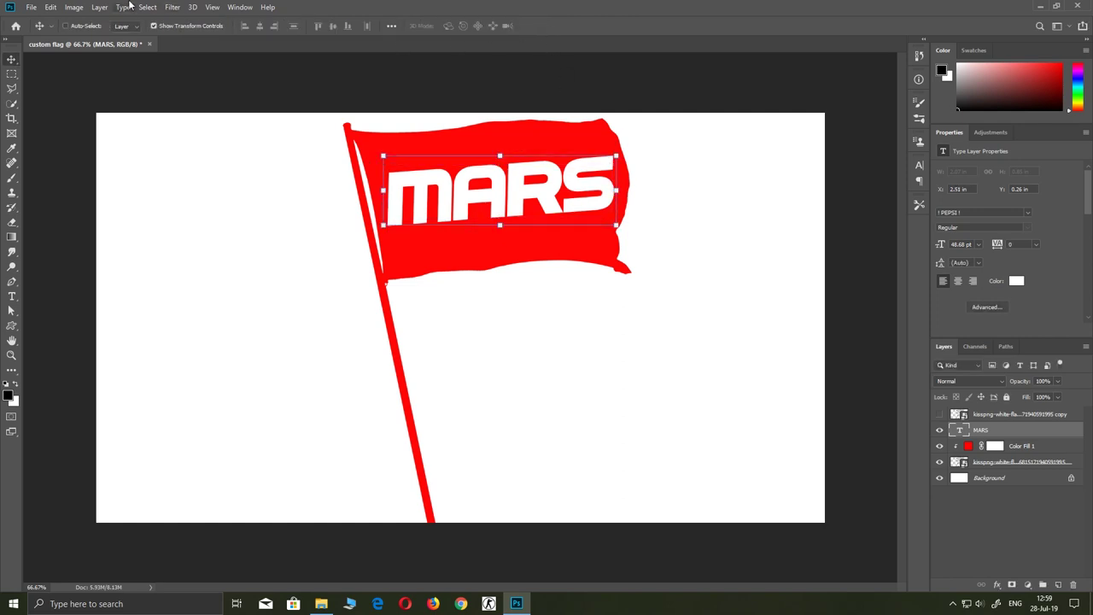
{"action": "left_click", "coordinate": [154, 27]}
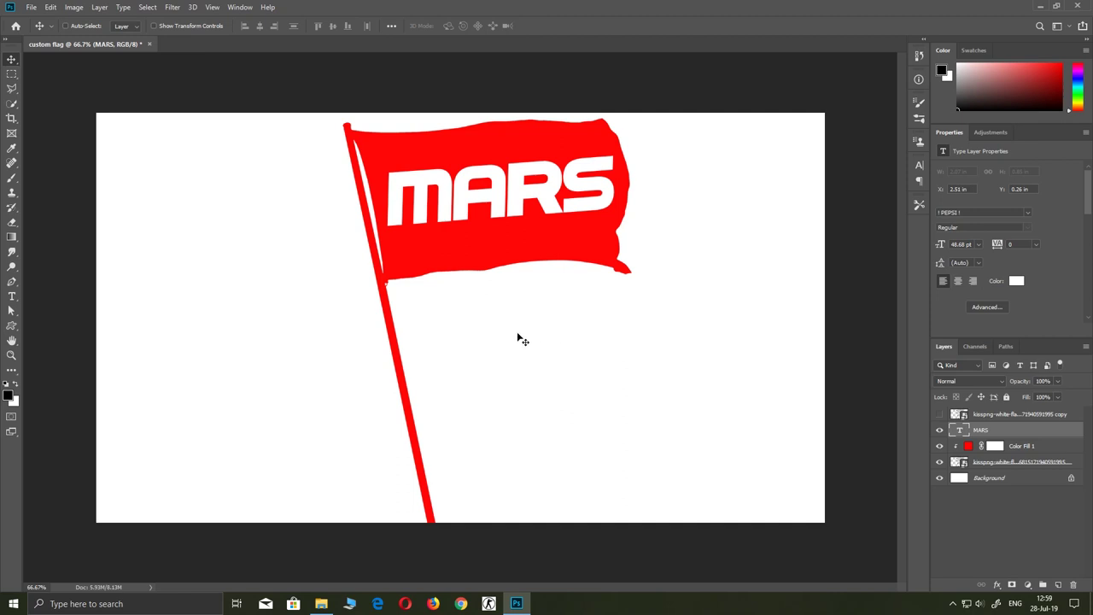
Step: Convert MARS to a smart object and apply Displace at scale 10 using displace map.psd
{"action": "left_click", "coordinate": [172, 8]}
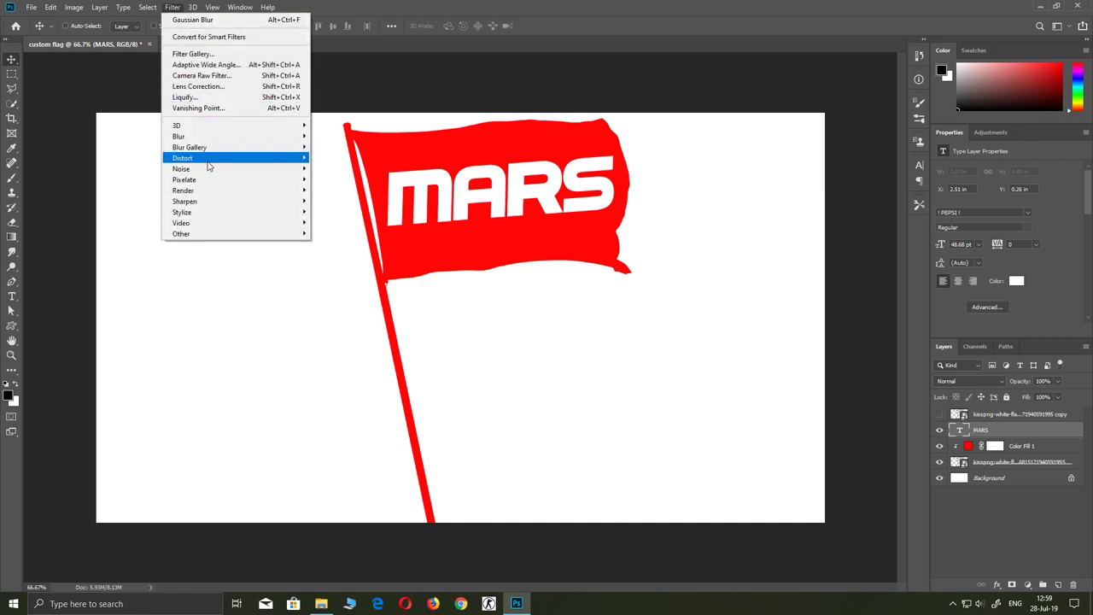
{"action": "mouse_move", "coordinate": [183, 158]}
{"action": "left_click", "coordinate": [332, 159]}
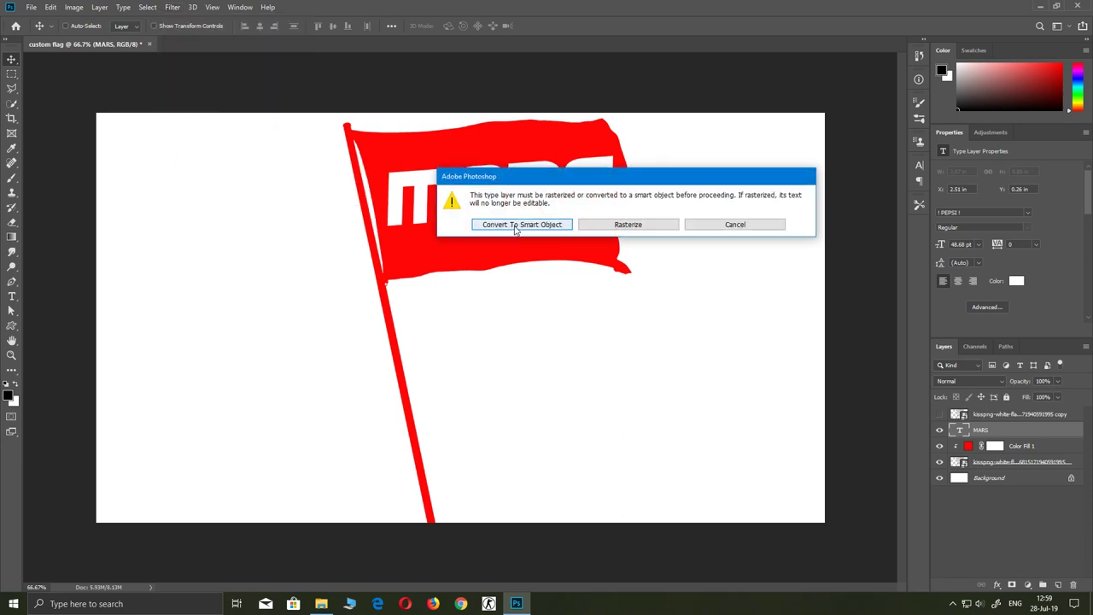
{"action": "left_click", "coordinate": [515, 226]}
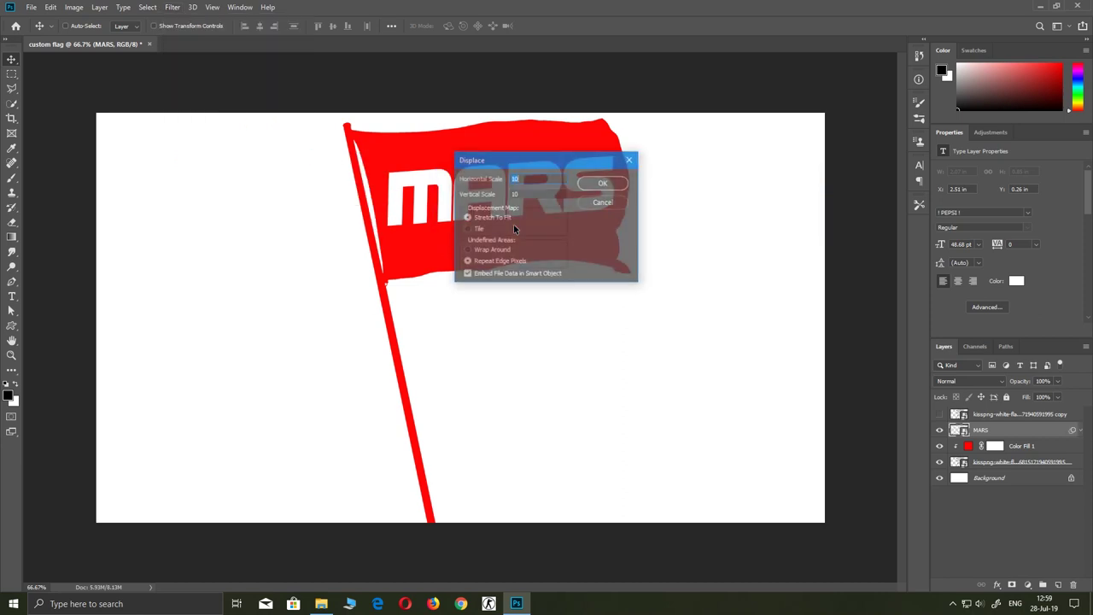
{"action": "left_click", "coordinate": [603, 183]}
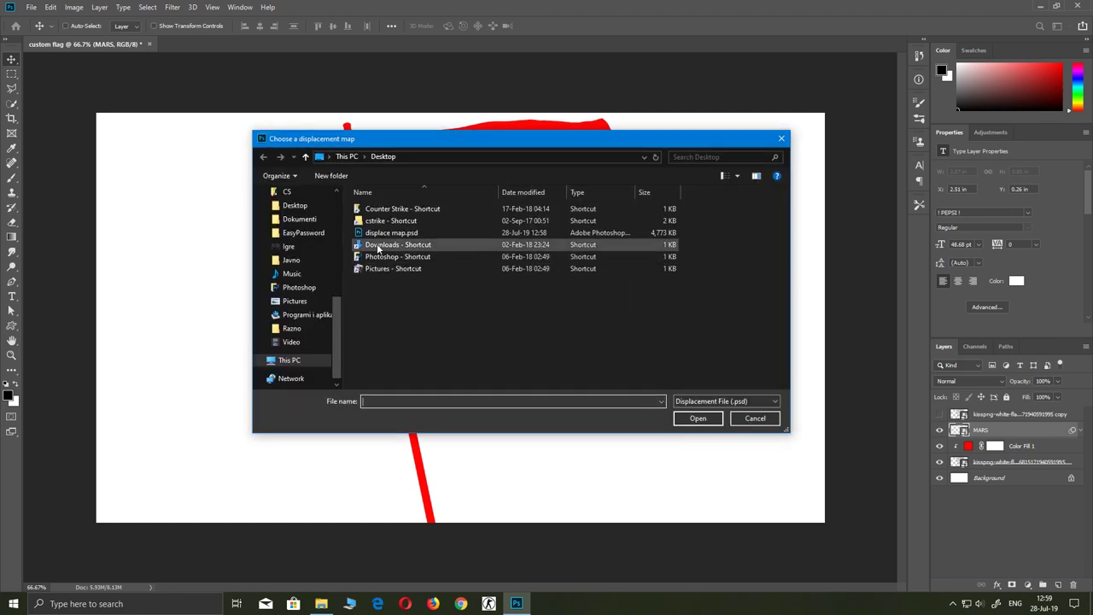
{"action": "left_click", "coordinate": [378, 233]}
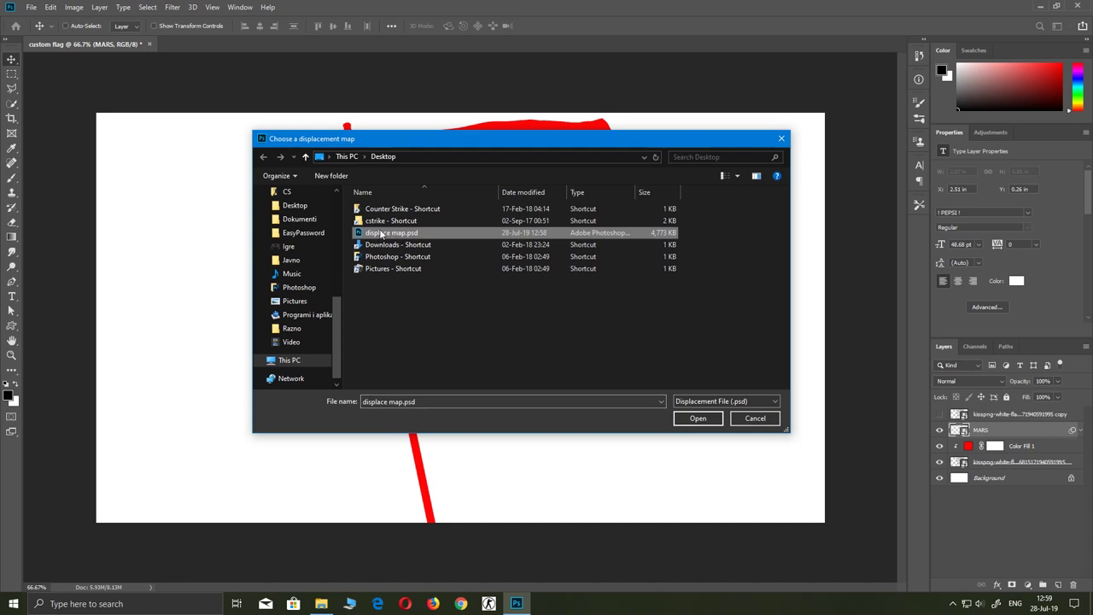
{"action": "left_click", "coordinate": [698, 417]}
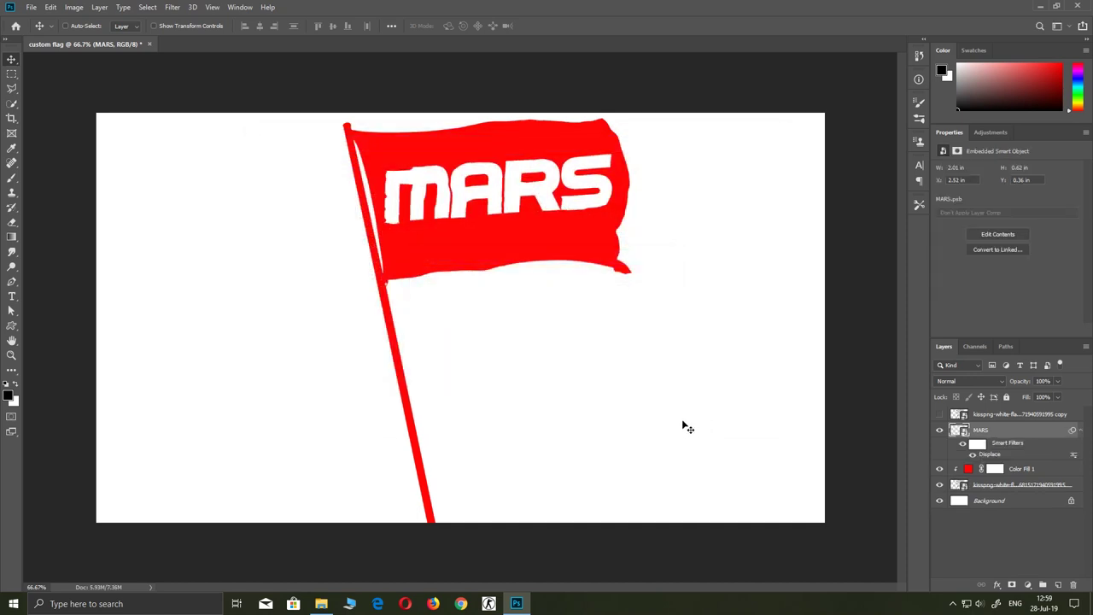
Step: Make the top flag copy layer visible and set its blend mode to Multiply
{"action": "left_click", "coordinate": [962, 416]}
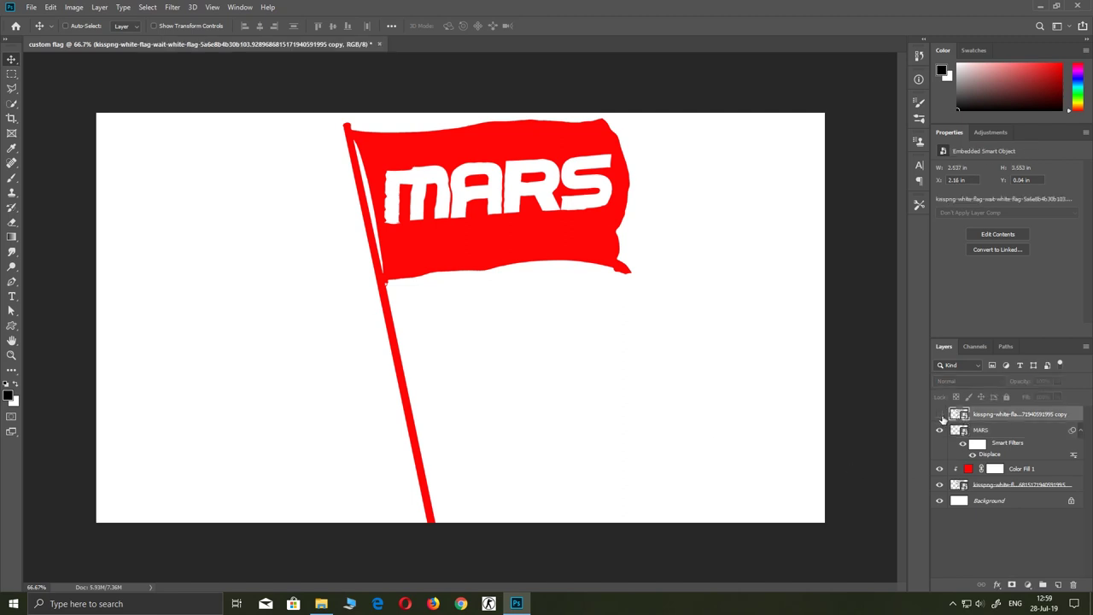
{"action": "left_click", "coordinate": [939, 414]}
{"action": "left_click", "coordinate": [954, 383]}
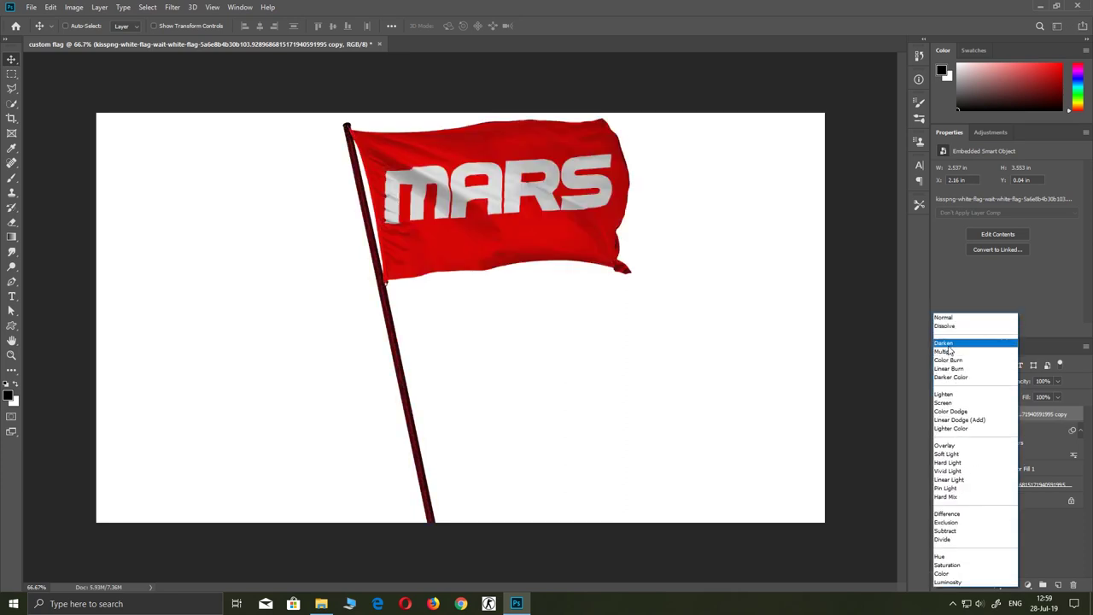
{"action": "left_click", "coordinate": [948, 352]}
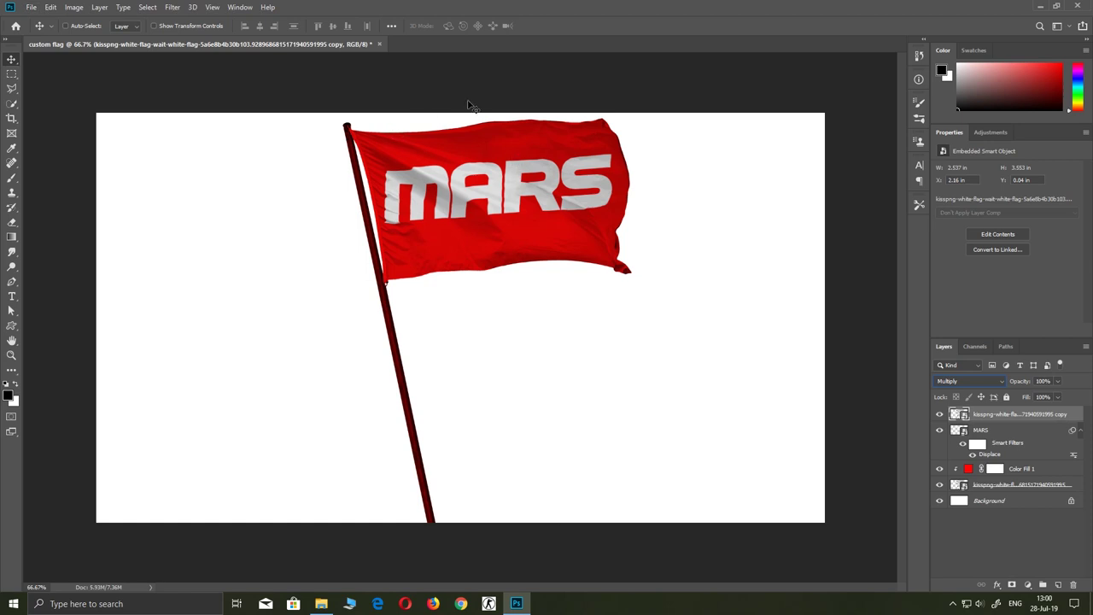
{"action": "scroll", "coordinate": [470, 102], "scroll_direction": "up", "scroll_amount": 2}
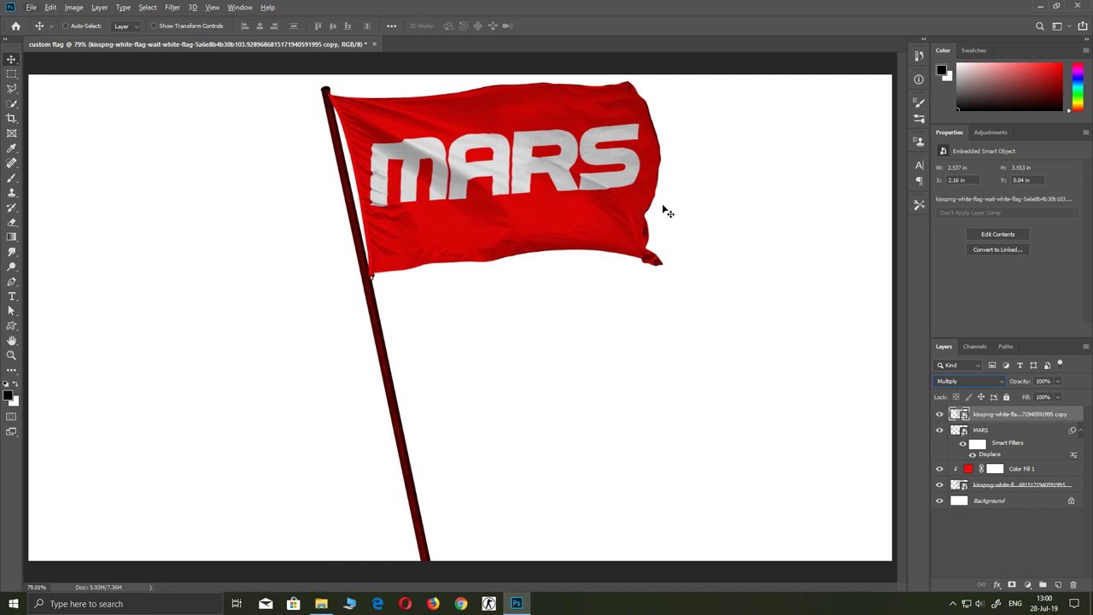
Step: Zoom in on the MARS flag to check the lettering follows the cloth folds
{"action": "left_click", "coordinate": [12, 355]}
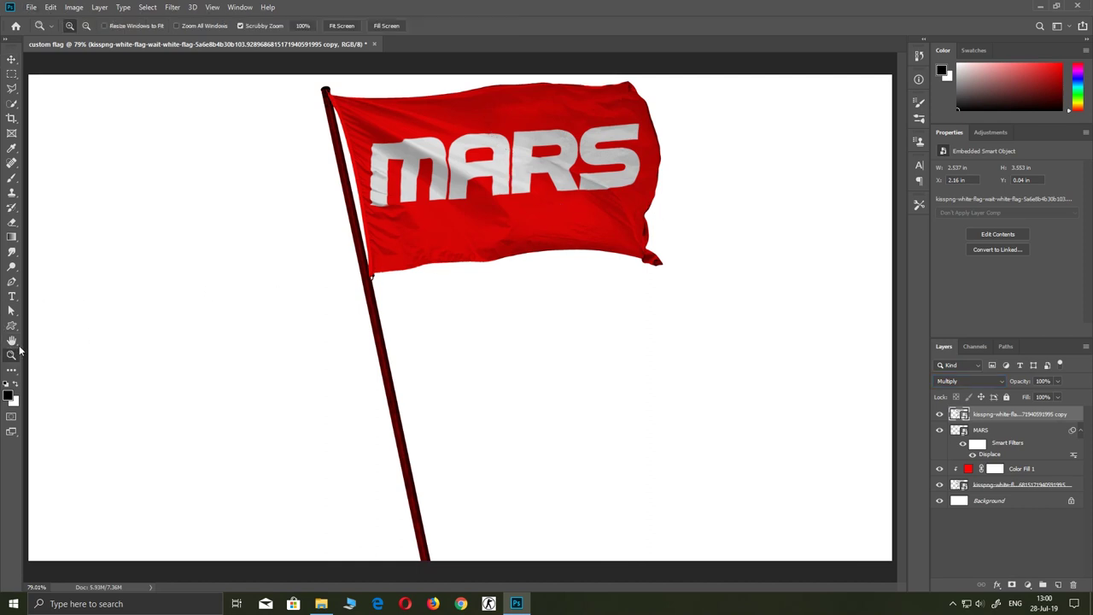
{"action": "left_click_drag", "start_coordinate": [494, 138], "coordinate": [531, 181]}
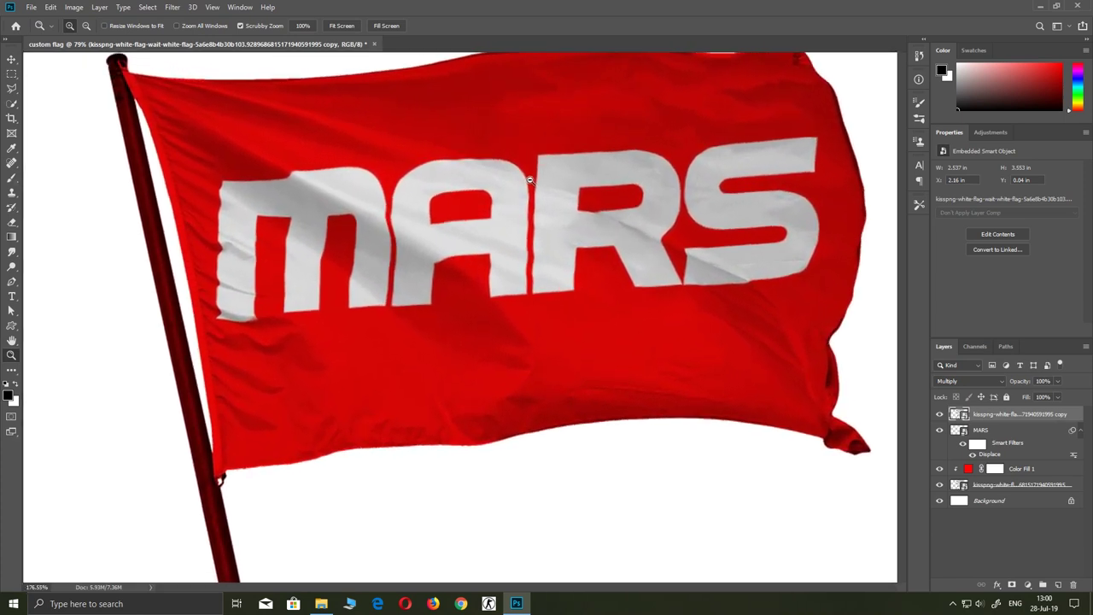
{"action": "scroll", "coordinate": [589, 249], "scroll_direction": "up", "scroll_amount": 2}
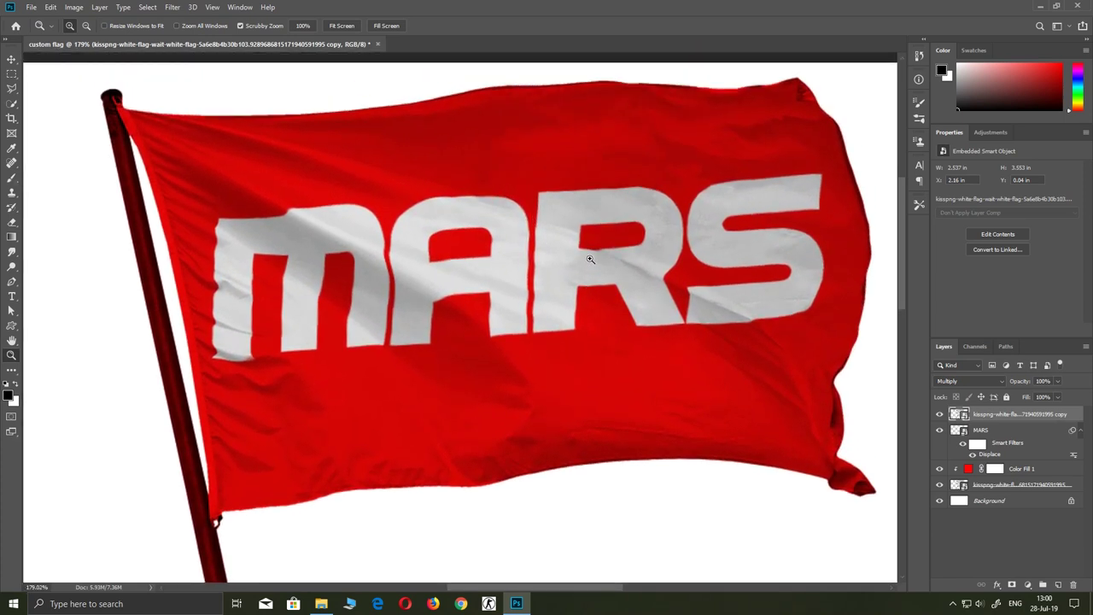